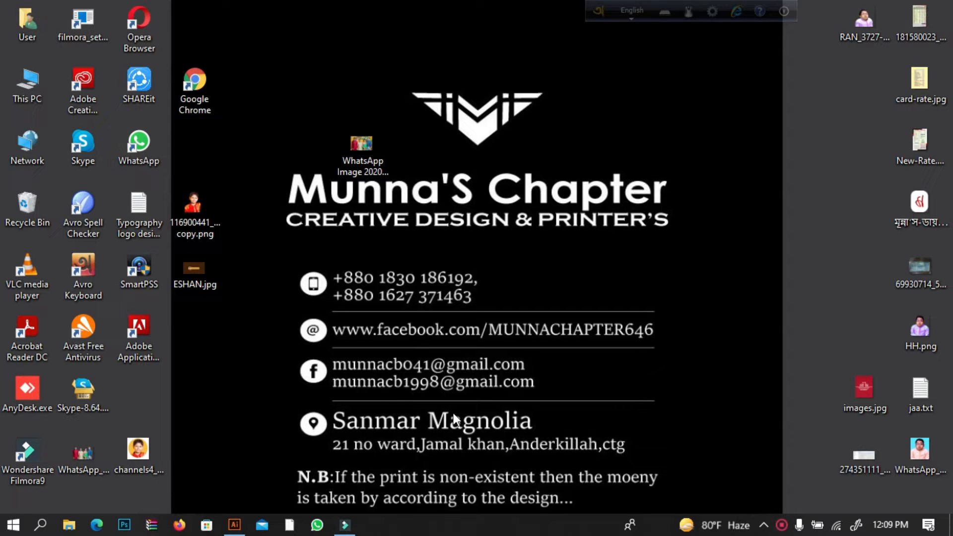
# Open Google Chrome, search Google for "mandala" and show the image results.
pyautogui.doubleClick(201, 73)
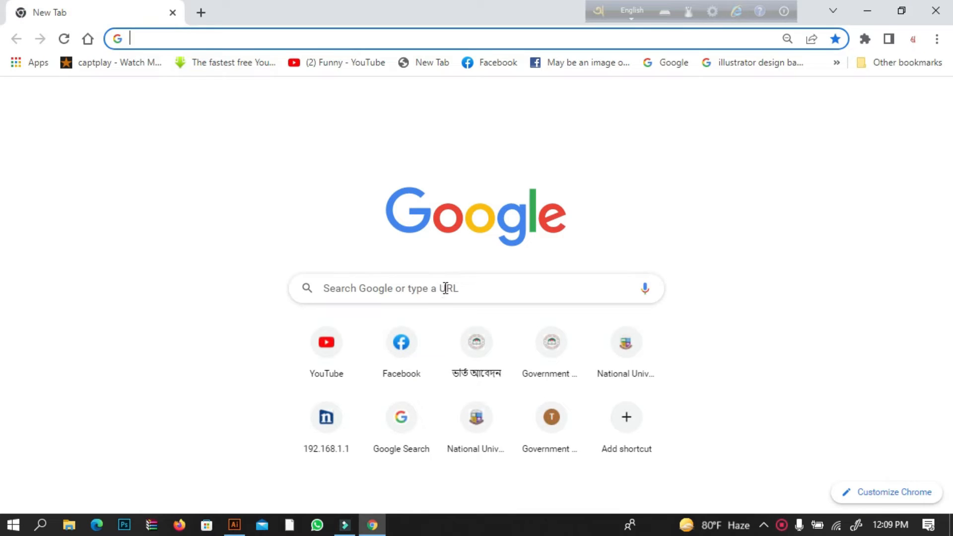
pyautogui.click(447, 287)
pyautogui.write('manda')
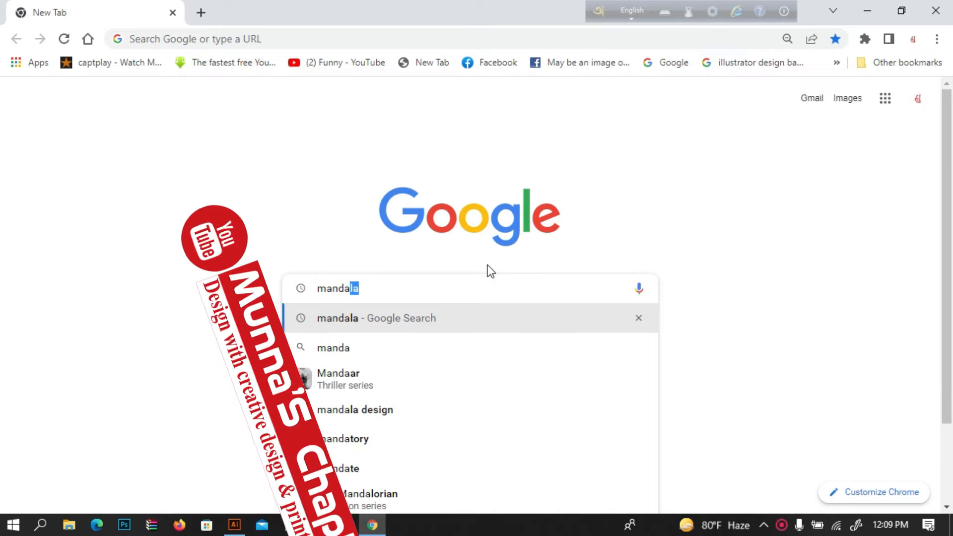
pyautogui.write('la')
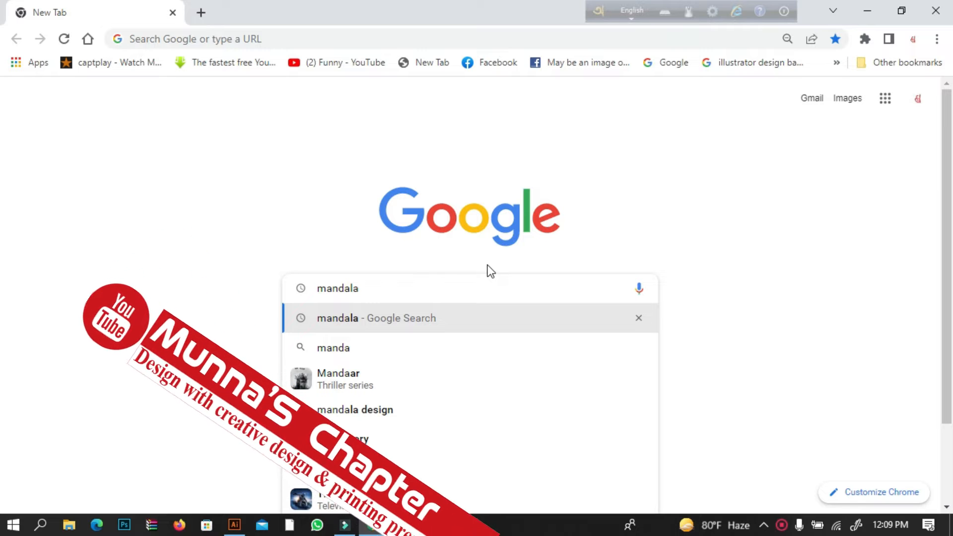
pyautogui.press('Return')
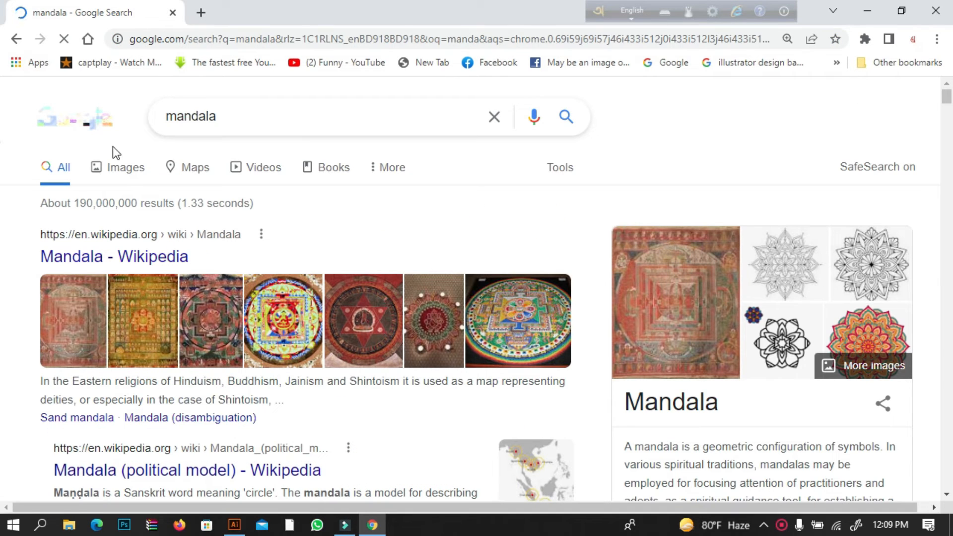
pyautogui.click(108, 170)
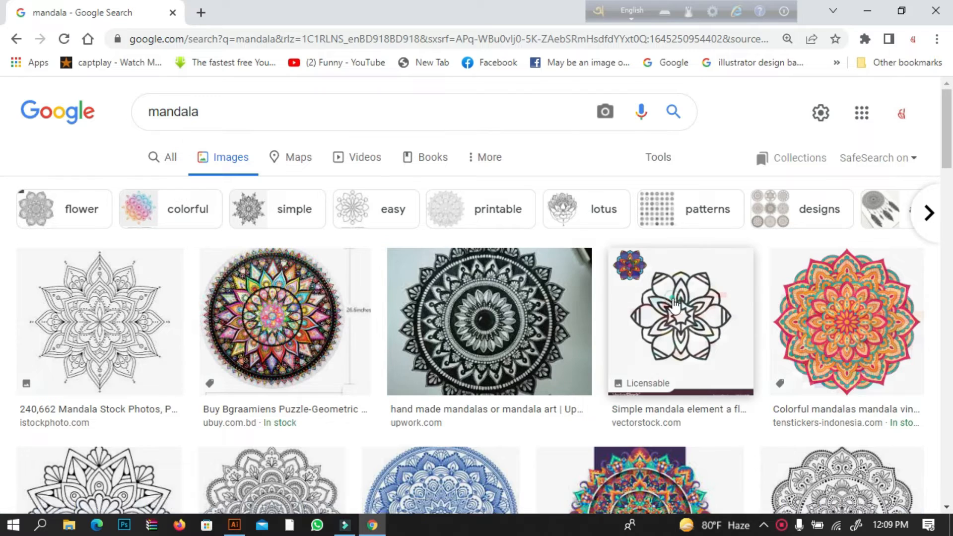
# Examine the previews of several black-and-white floral mandala designs as references, and close the browser.
pyautogui.click(640, 277)
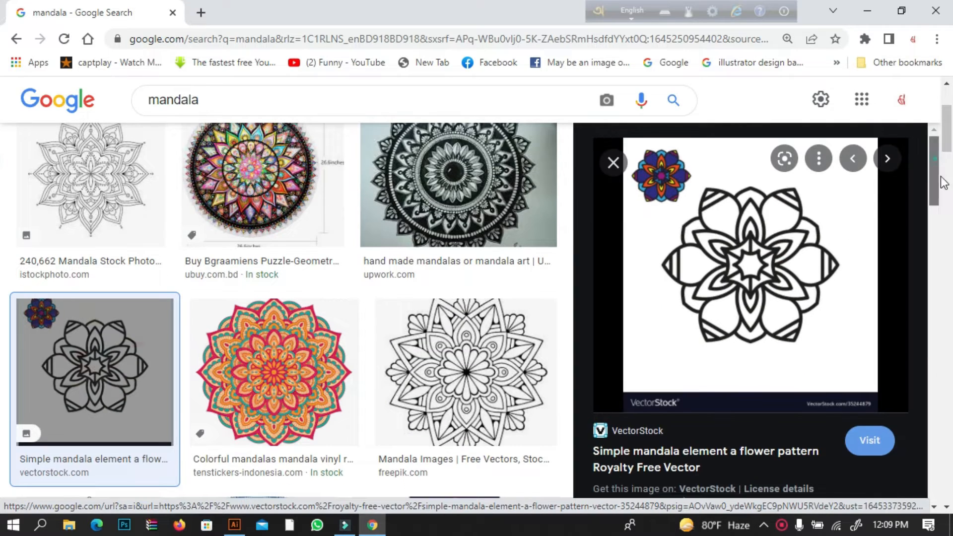
pyautogui.scroll(-5, 849, 228)
pyautogui.click(850, 228)
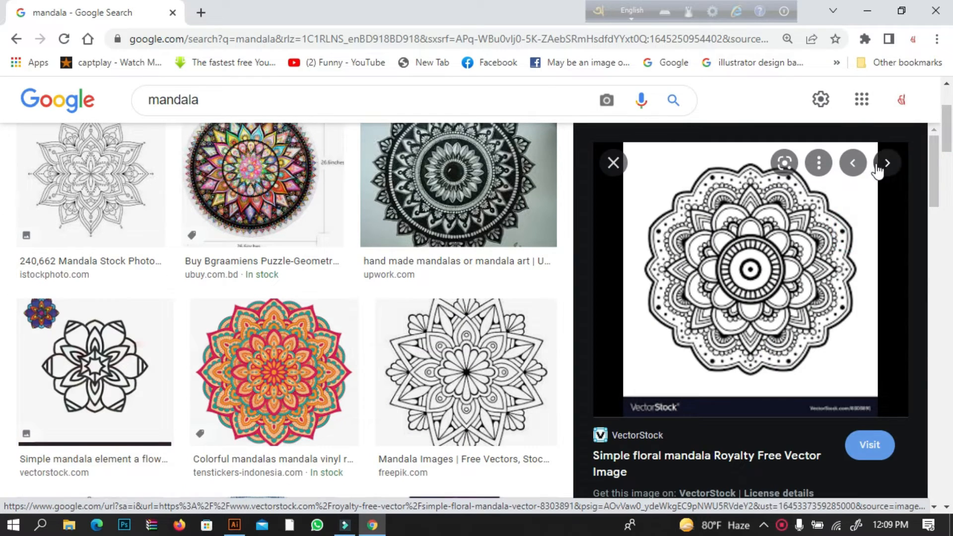
pyautogui.moveTo(931, 170); pyautogui.dragTo(925, 231)
pyautogui.click(849, 285)
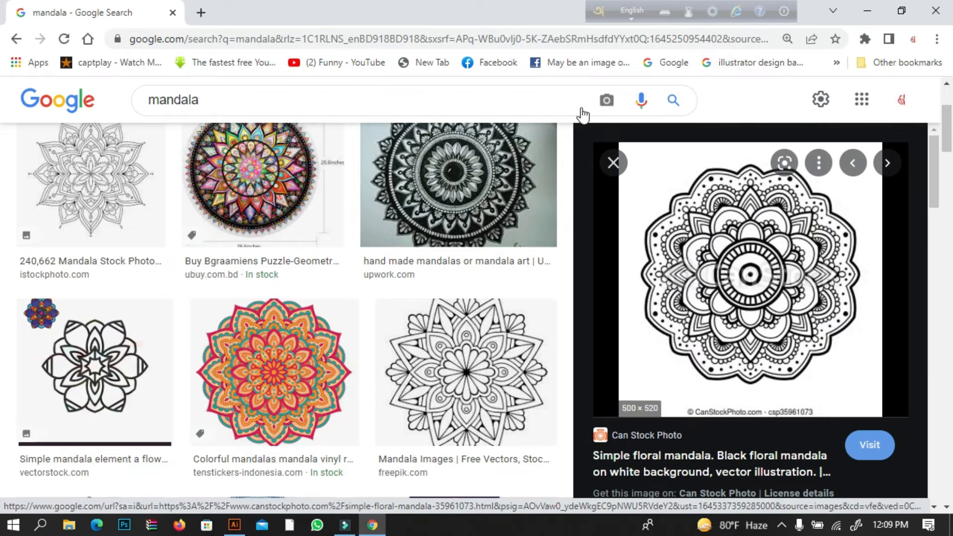
pyautogui.click(496, 314)
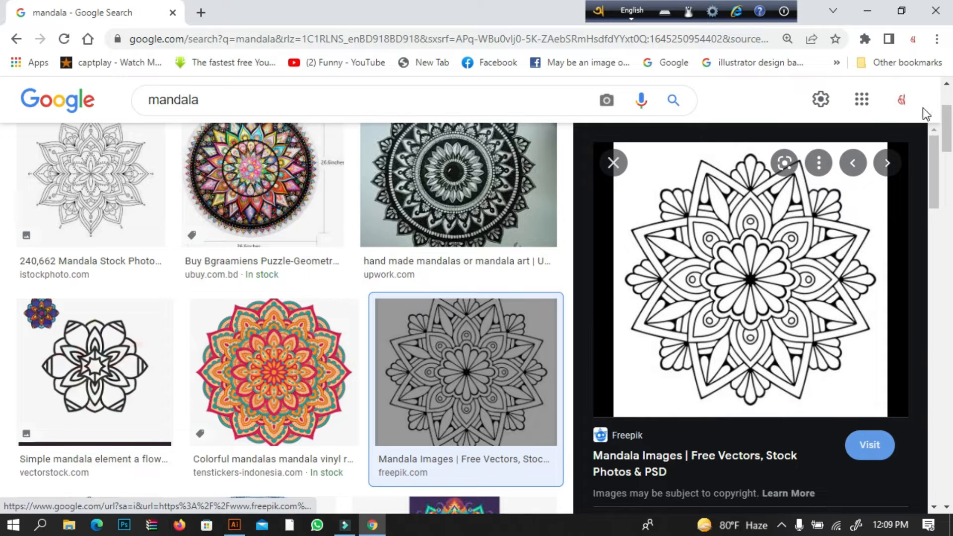
pyautogui.click(926, 176)
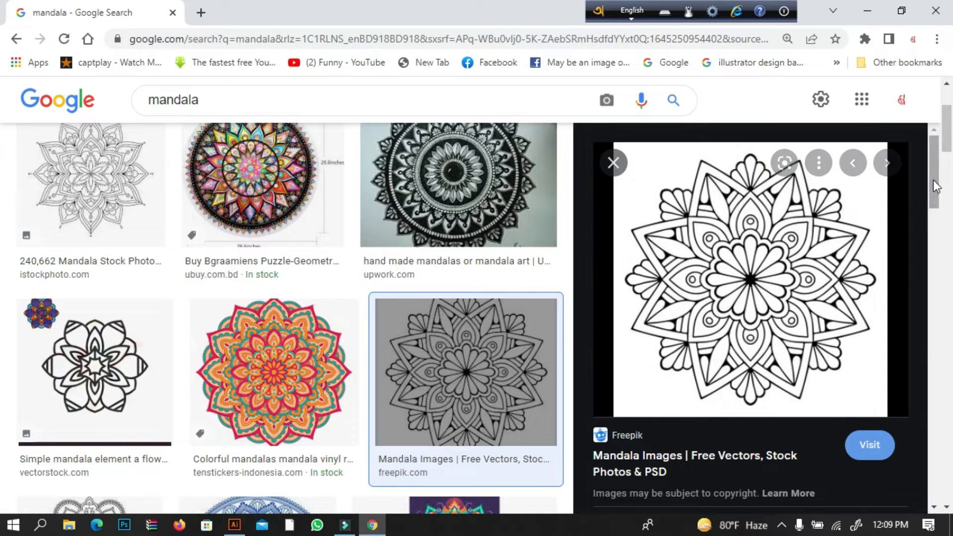
pyautogui.scroll(-8, 932, 223)
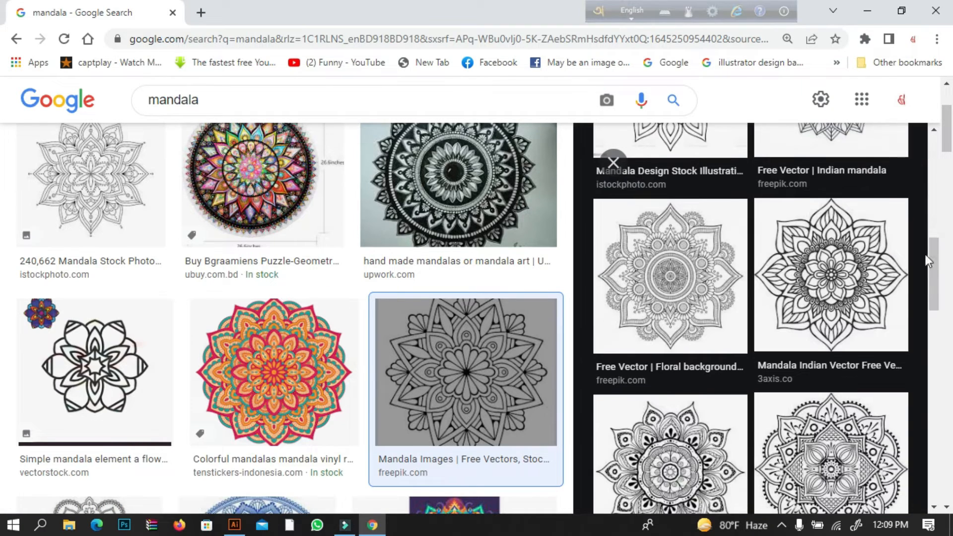
pyautogui.click(866, 254)
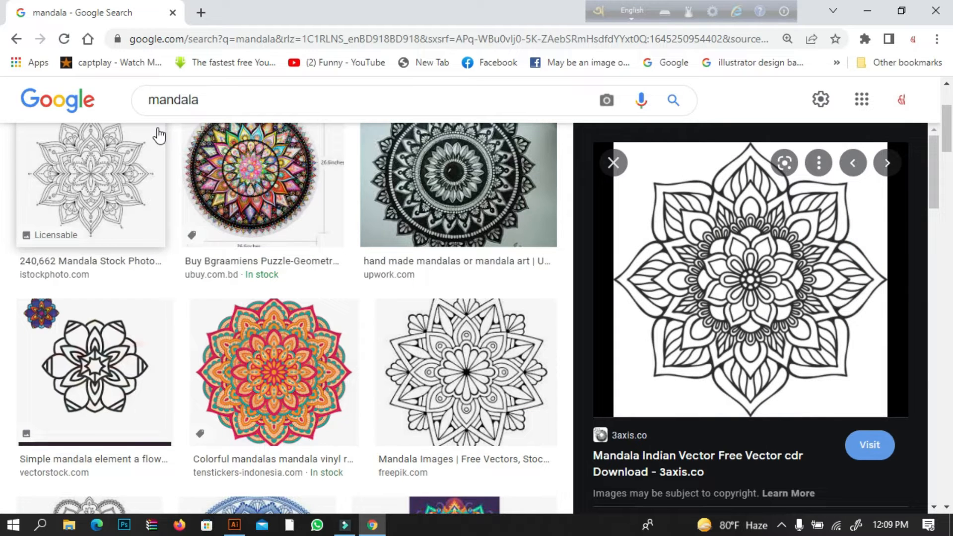
pyautogui.click(940, 11)
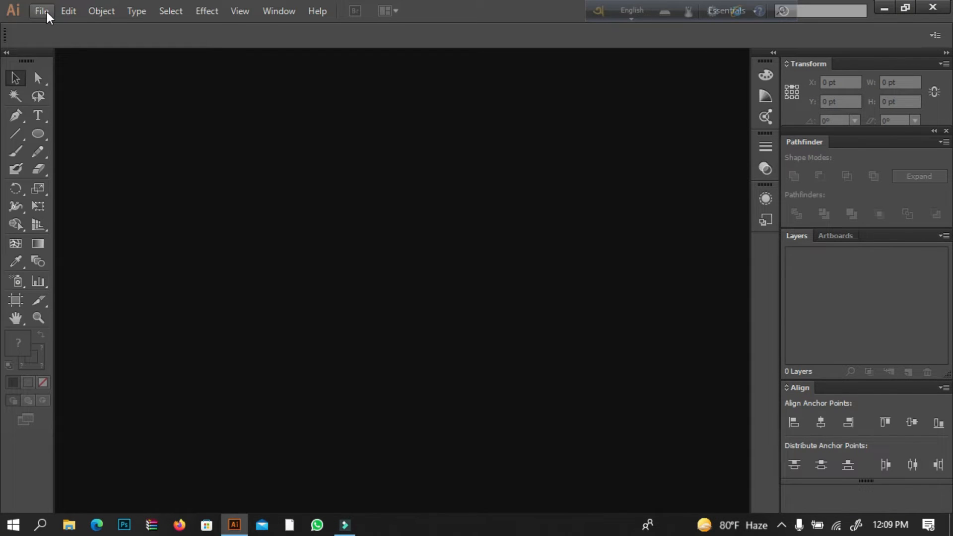
# Create a new 960 x 560 px RGB document with one artboard in Adobe Illustrator.
pyautogui.click(46, 10)
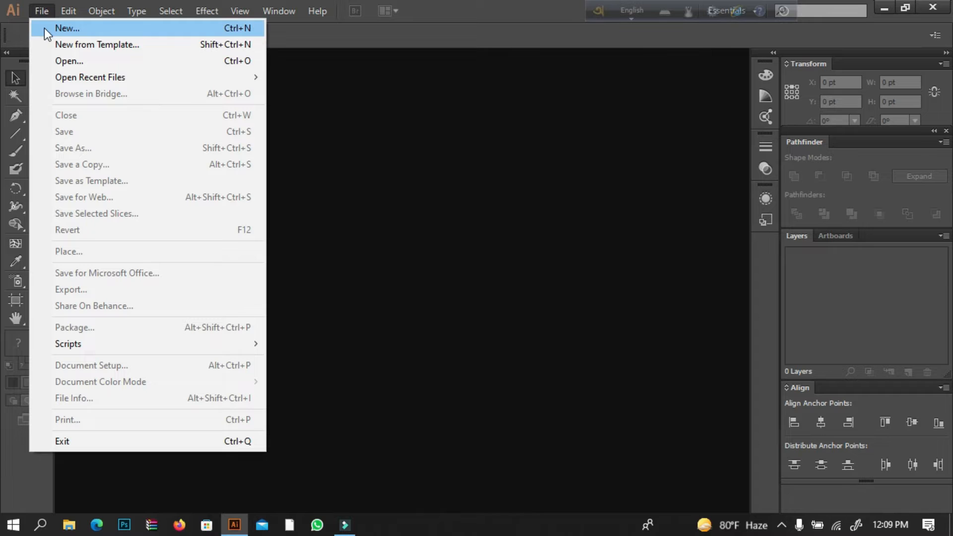
pyautogui.click(44, 28)
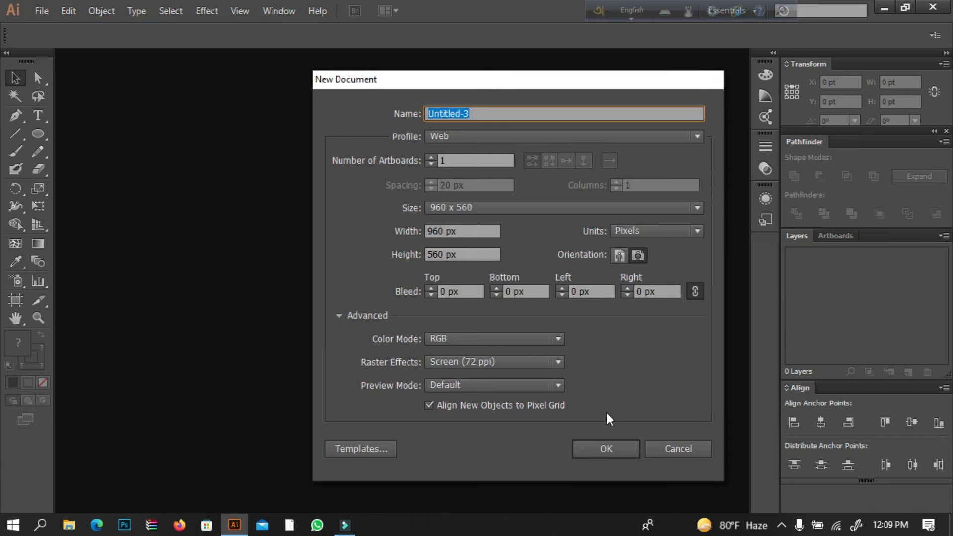
pyautogui.click(601, 448)
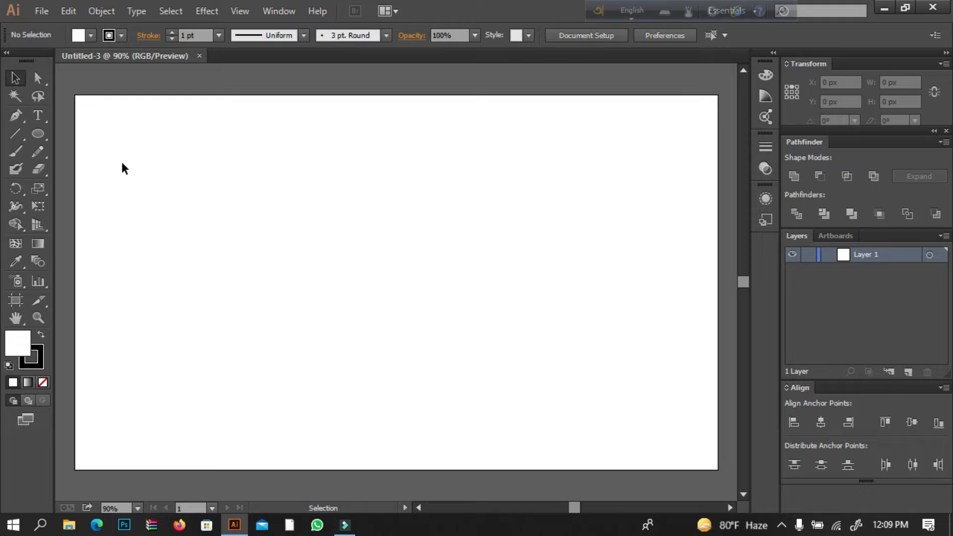
# Draw a vertical line about 702 px long near the artboard's centre, extending past its upper and lower edges.
pyautogui.hotkey('ctrl', '-')
pyautogui.hotkey('ctrl', '-')
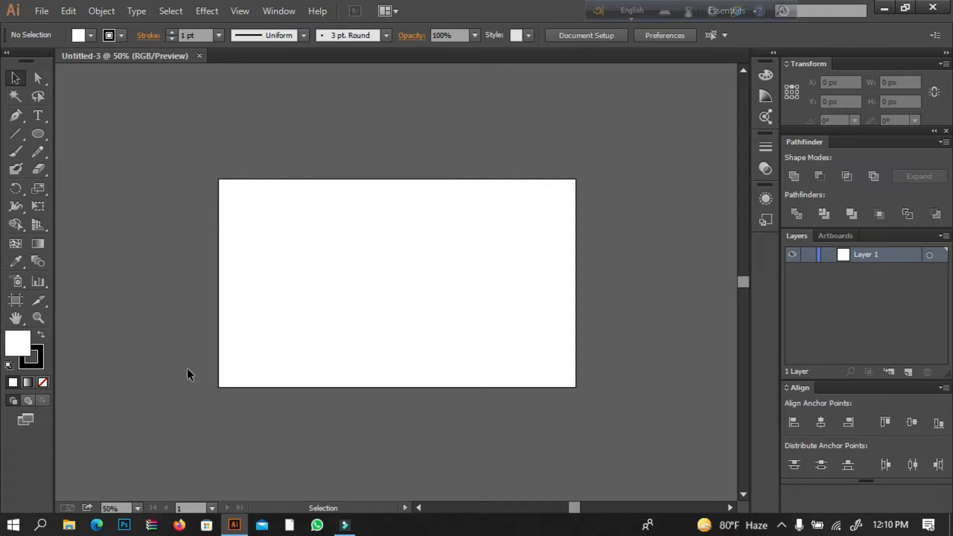
pyautogui.click(17, 133)
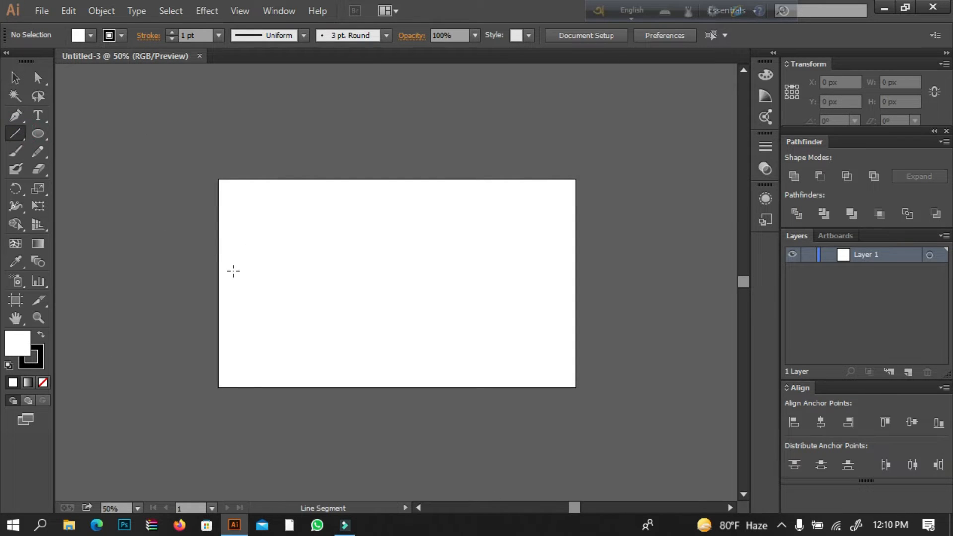
pyautogui.moveTo(387, 142); pyautogui.dragTo(387, 403)
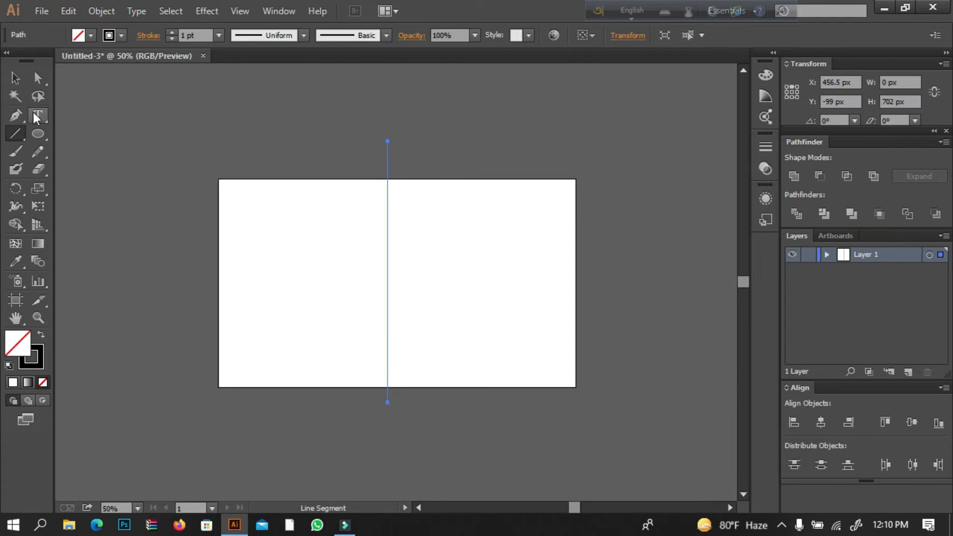
pyautogui.click(16, 78)
pyautogui.click(168, 100)
# Start a Transform effect on the vertical line with a 30° rotation angle, Reflect X and Preview enabled.
pyautogui.moveTo(430, 131); pyautogui.dragTo(358, 278)
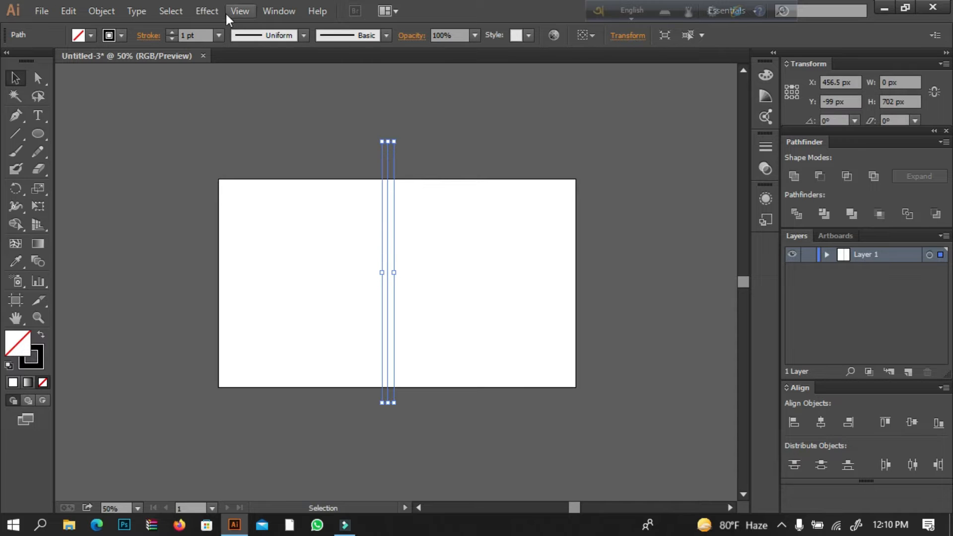
pyautogui.click(206, 11)
pyautogui.moveTo(315, 132)
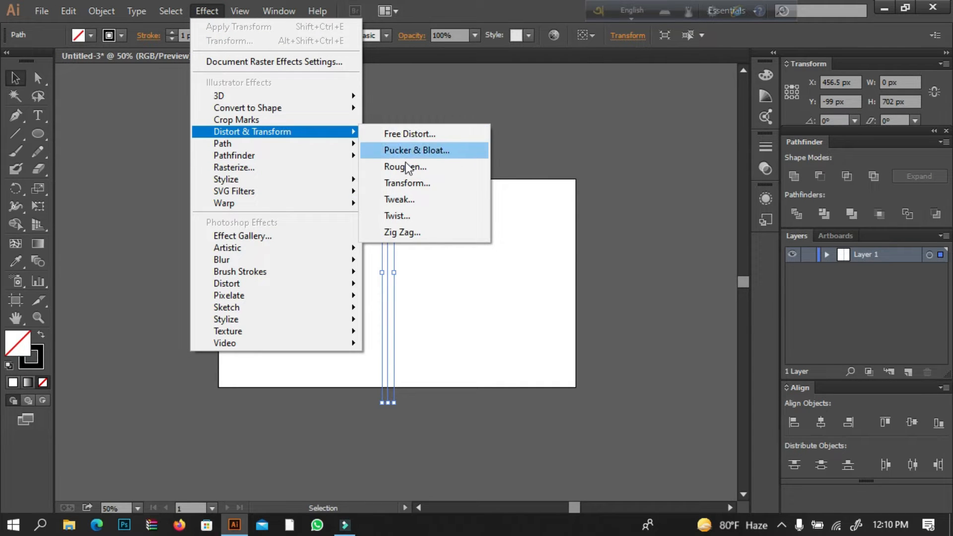
pyautogui.click(388, 182)
pyautogui.click(707, 281)
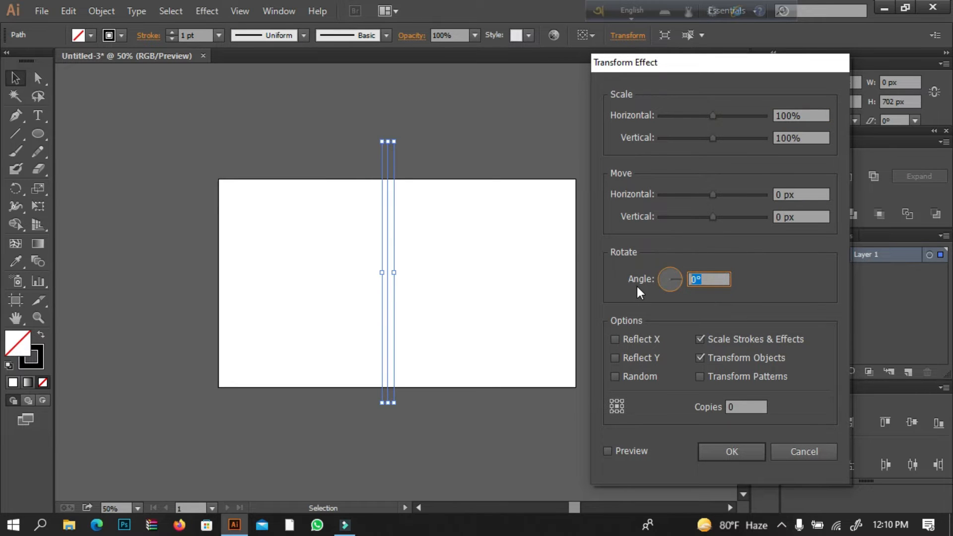
pyautogui.write('3')
pyautogui.click(632, 338)
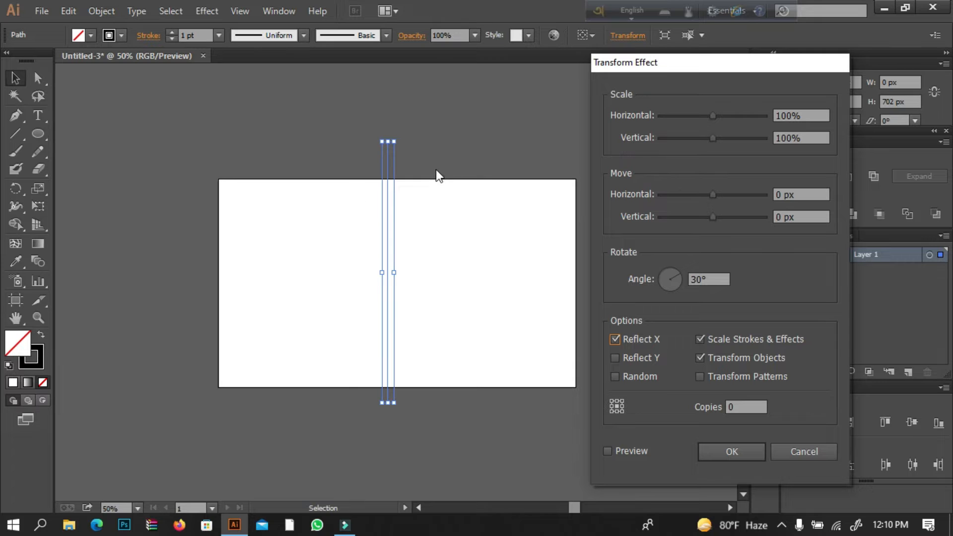
pyautogui.click(619, 451)
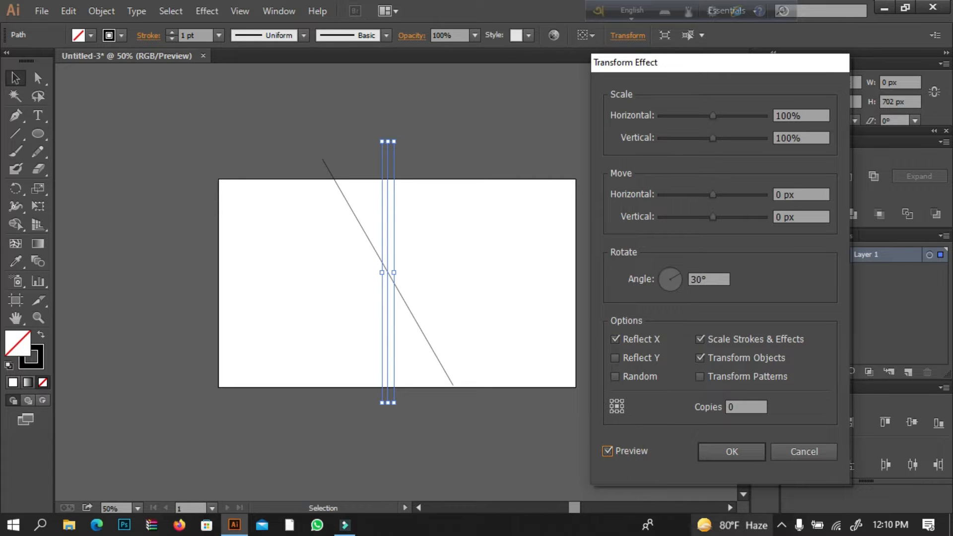
pyautogui.moveTo(730, 524)
pyautogui.click(412, 93)
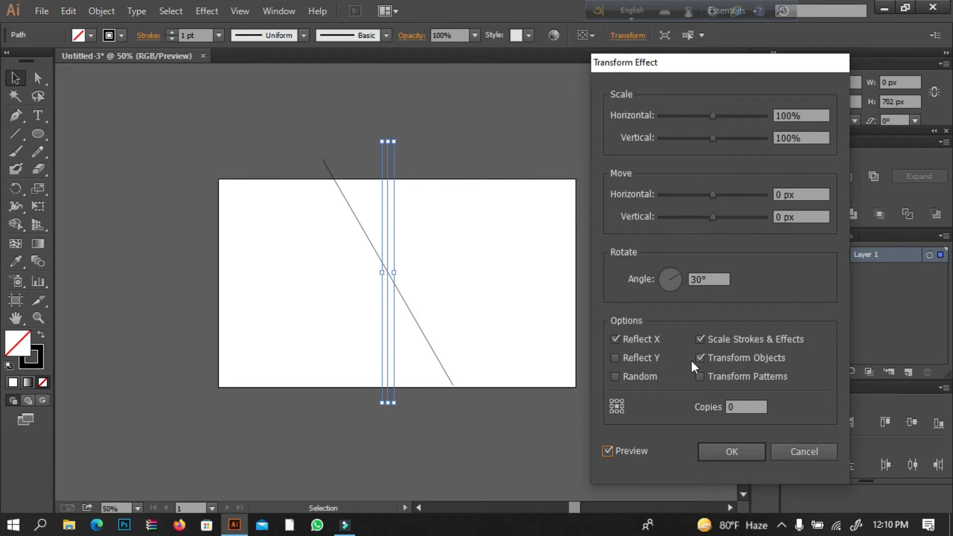
# Enable Reflect Y, set 11 copies and apply the Transform effect to the line, leaving nothing selected.
pyautogui.click(645, 356)
pyautogui.click(624, 448)
pyautogui.click(733, 406)
pyautogui.write('11')
pyautogui.click(637, 449)
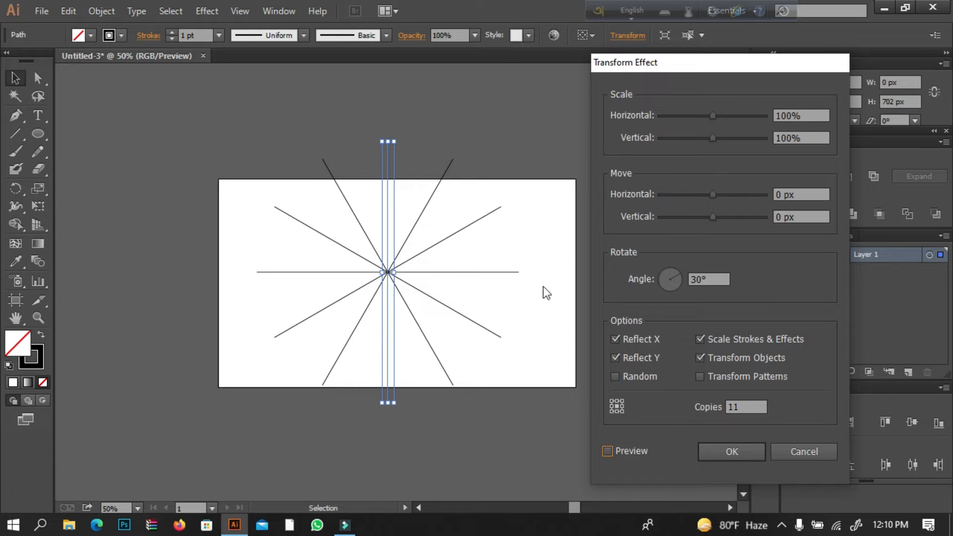
pyautogui.click(732, 451)
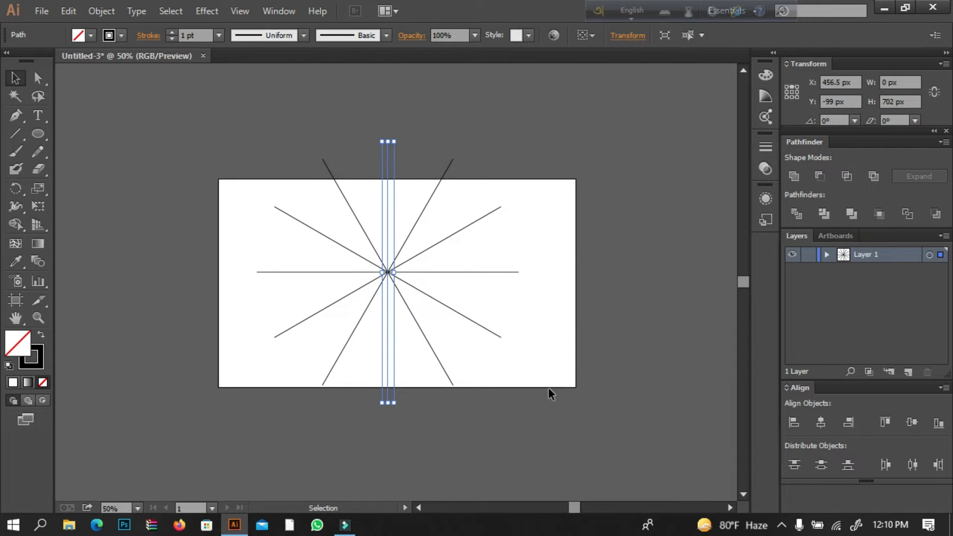
pyautogui.click(496, 143)
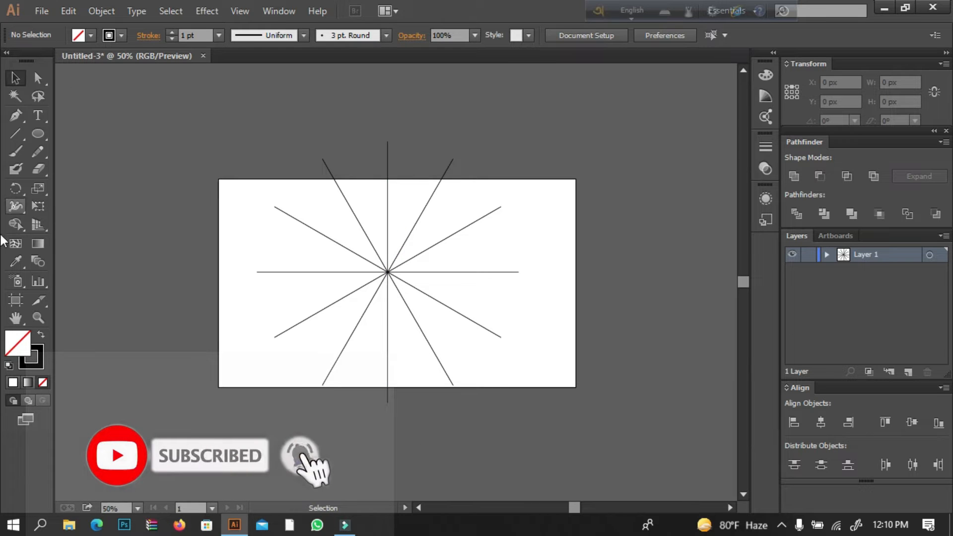
# Enlarge the artboard on all four sides to about 1452 x 958 px so it encloses the radial lines.
pyautogui.click(21, 296)
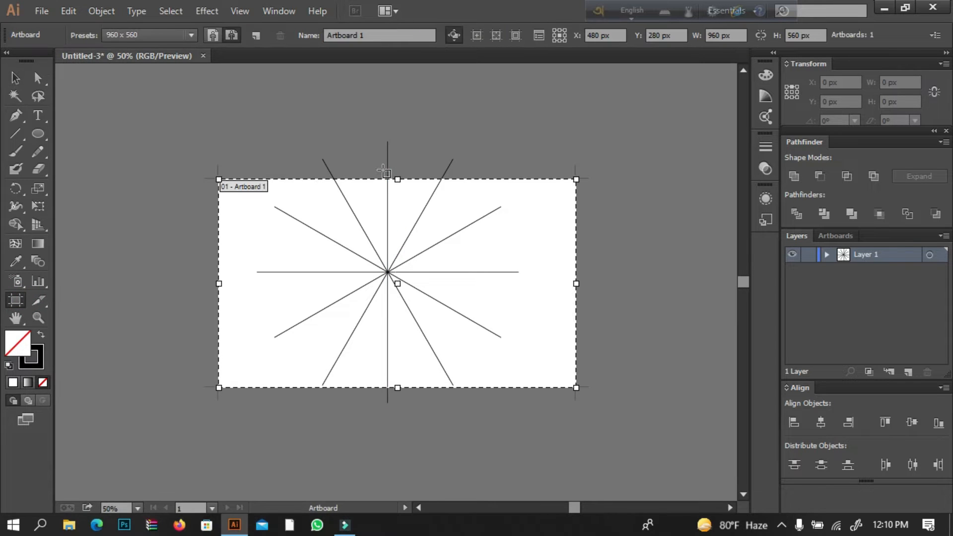
pyautogui.moveTo(397, 179); pyautogui.dragTo(398, 82)
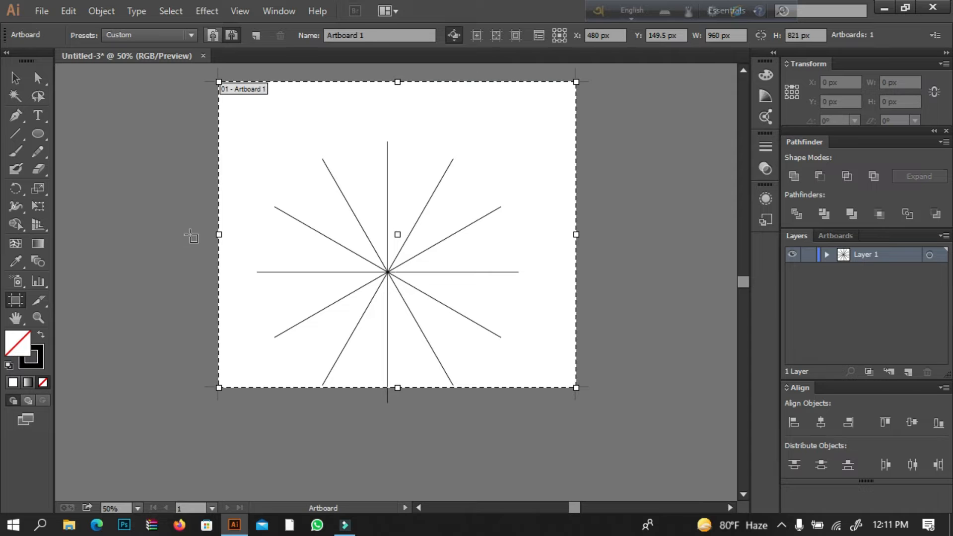
pyautogui.moveTo(218, 234); pyautogui.dragTo(107, 234)
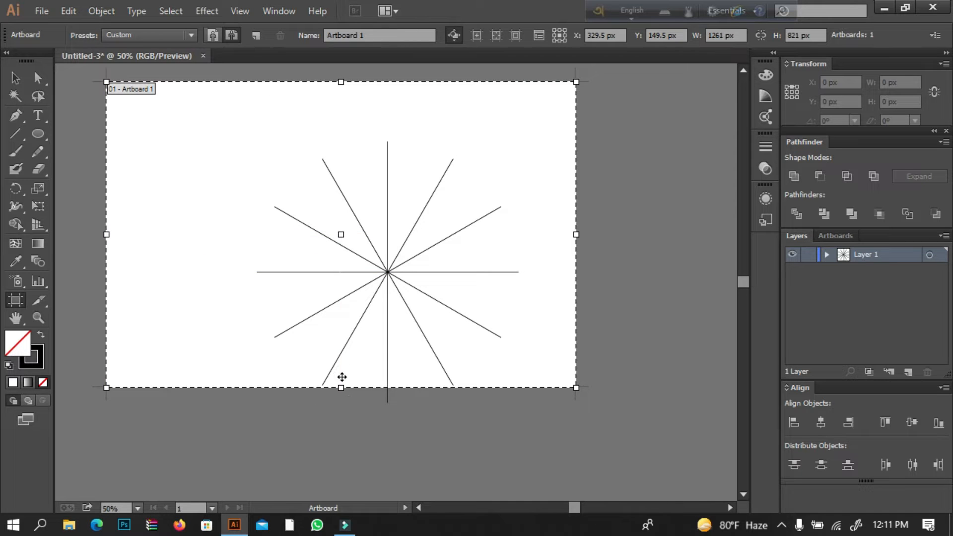
pyautogui.moveTo(340, 388); pyautogui.dragTo(338, 440)
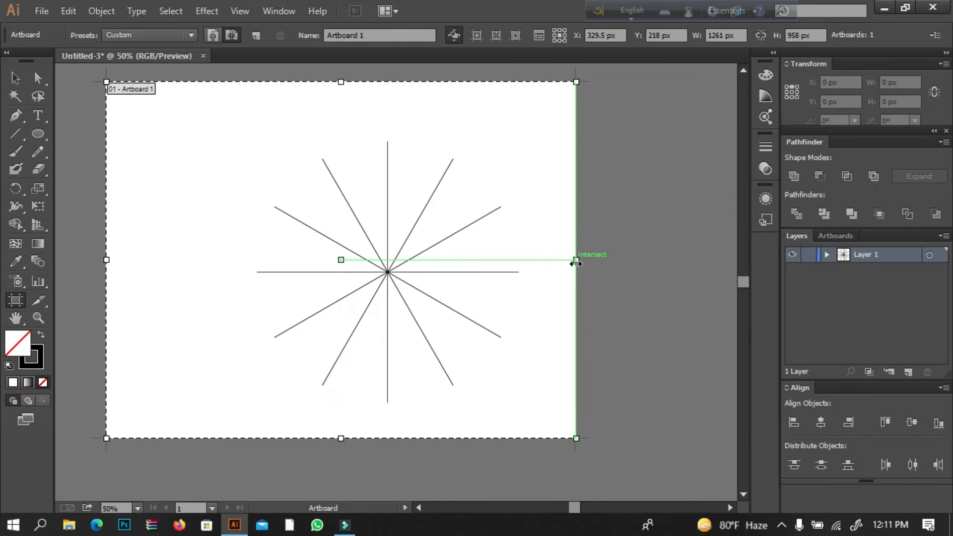
pyautogui.moveTo(577, 264); pyautogui.dragTo(646, 263)
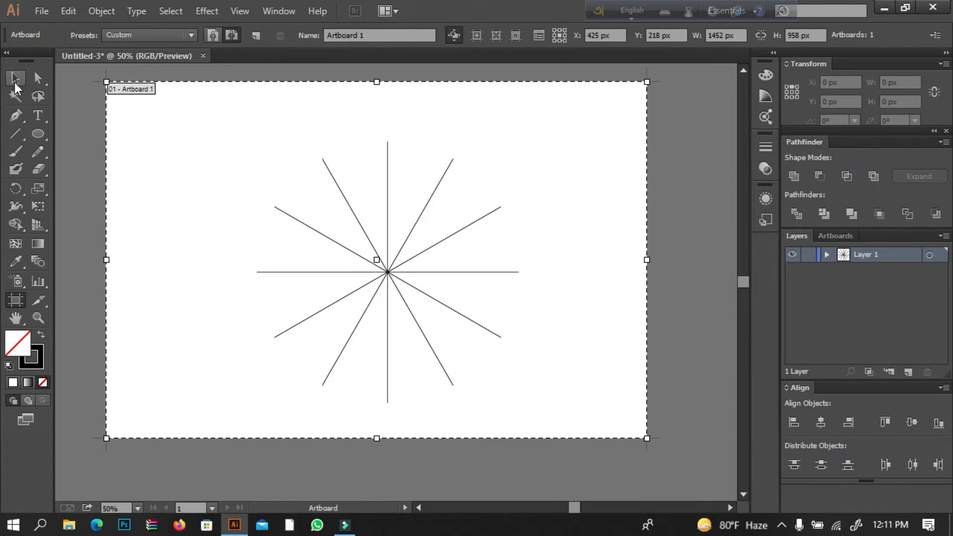
pyautogui.click(16, 78)
pyautogui.click(169, 119)
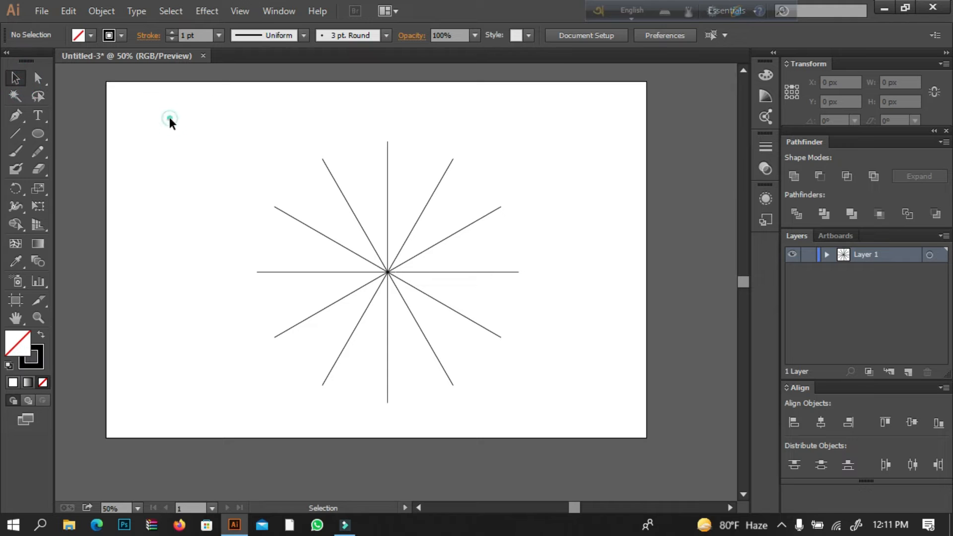
# Draw a 72 px circle between the vertical line and its upper-left neighbour, and nudge it 10 px right to X 698 px.
pyautogui.click(37, 133)
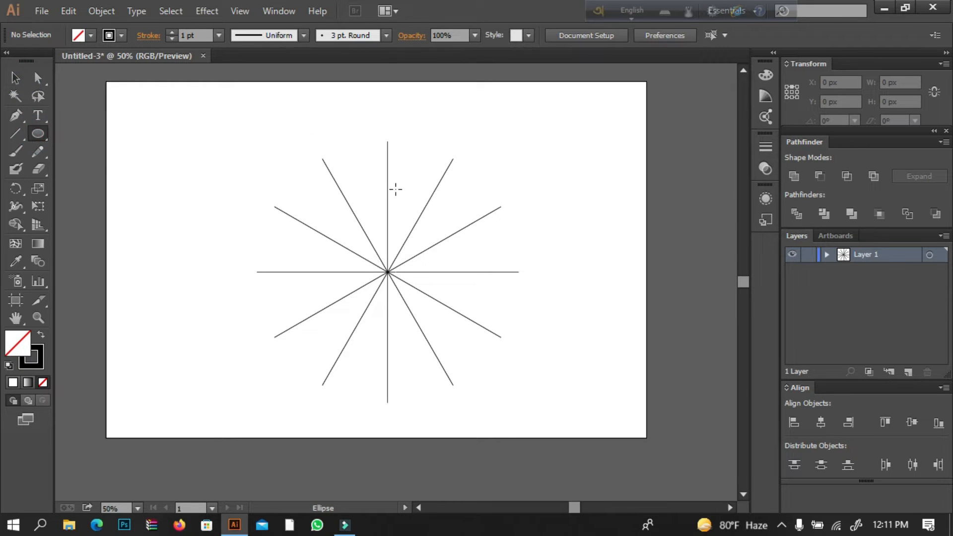
pyautogui.moveTo(349, 179); pyautogui.dragTo(376, 206)
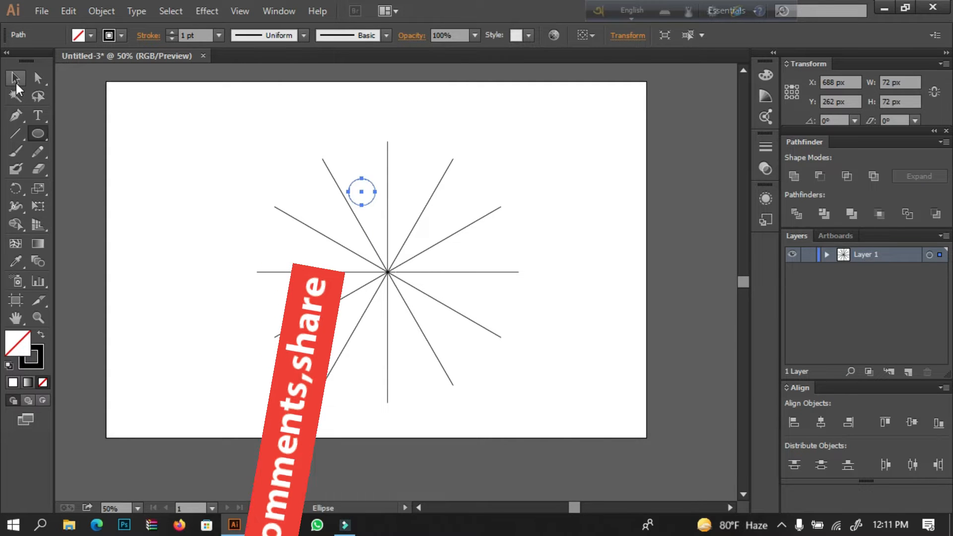
pyautogui.click(16, 81)
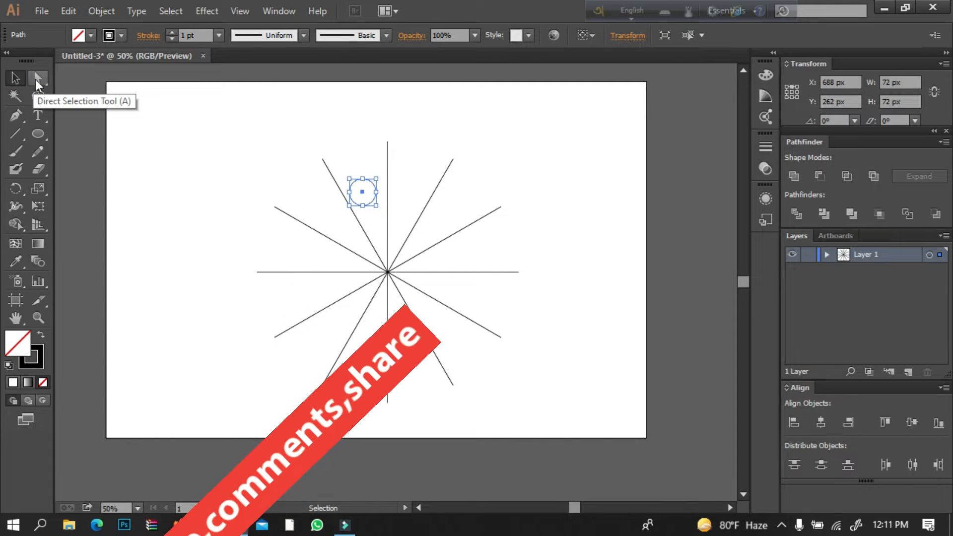
pyautogui.press('Right')
pyautogui.press('Right')
pyautogui.press('Right')
pyautogui.press('Right')
pyautogui.press('Right')
pyautogui.press('Right')
pyautogui.press('Right')
pyautogui.press('Right')
pyautogui.press('Right')
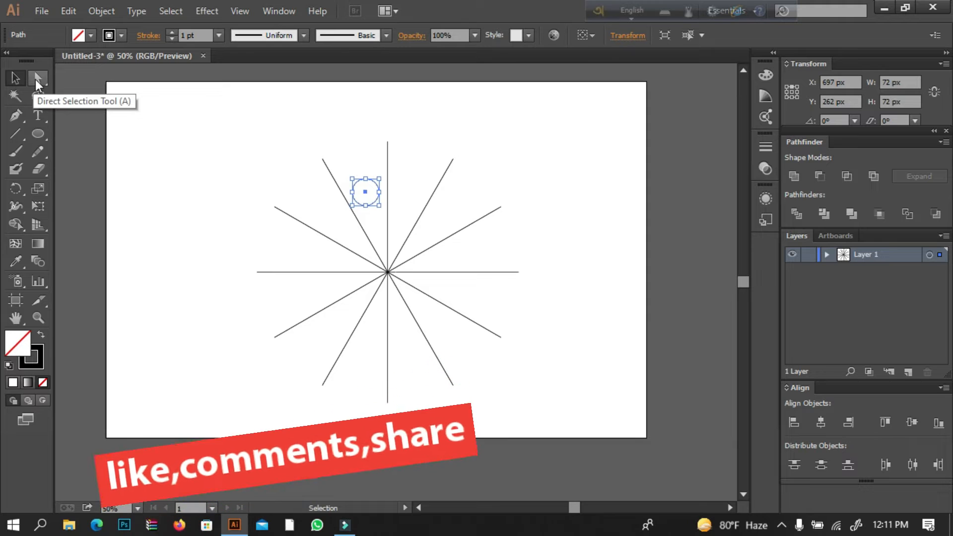
pyautogui.press('Right')
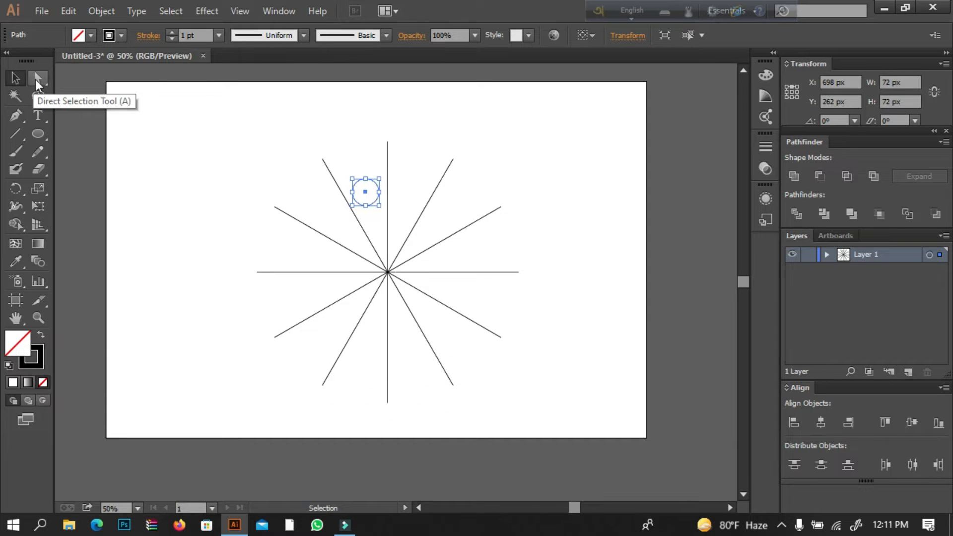
# Swap the circle's fill and stroke so it has a black fill and no stroke, and deselect it.
pyautogui.click(41, 335)
pyautogui.click(174, 202)
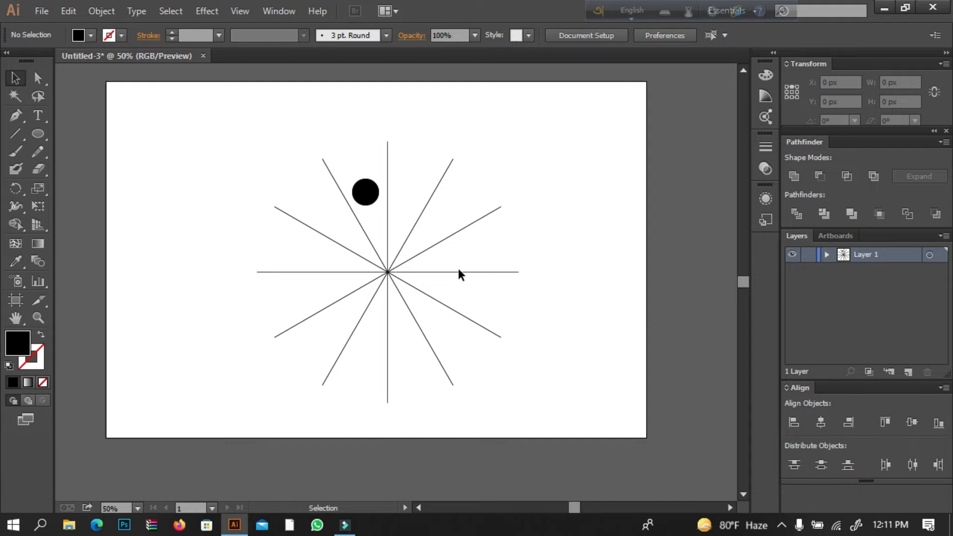
# Try moving the black circle down and to the left, undo the move and clear the selection.
pyautogui.click(367, 195)
pyautogui.moveTo(367, 195); pyautogui.dragTo(340, 221)
pyautogui.hotkey('ctrl', 'z')
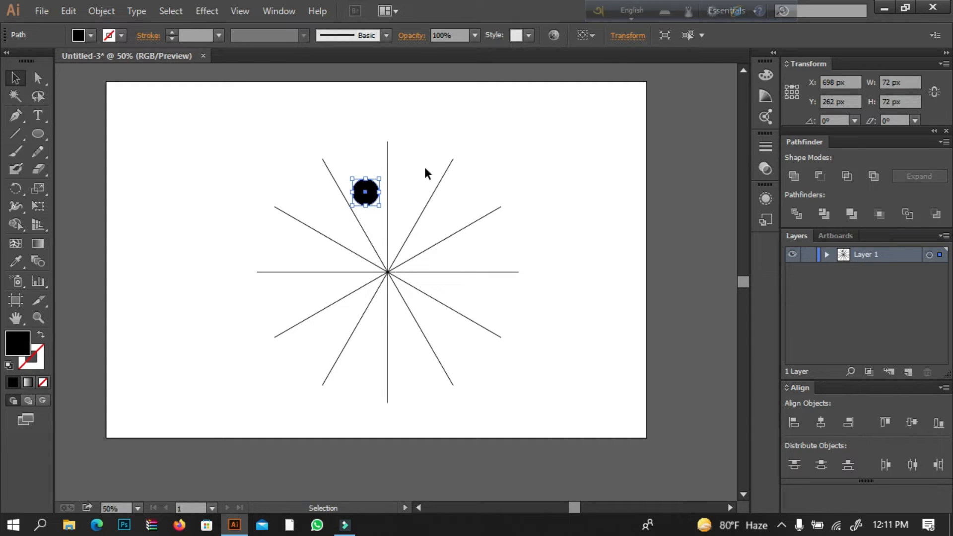
pyautogui.click(446, 124)
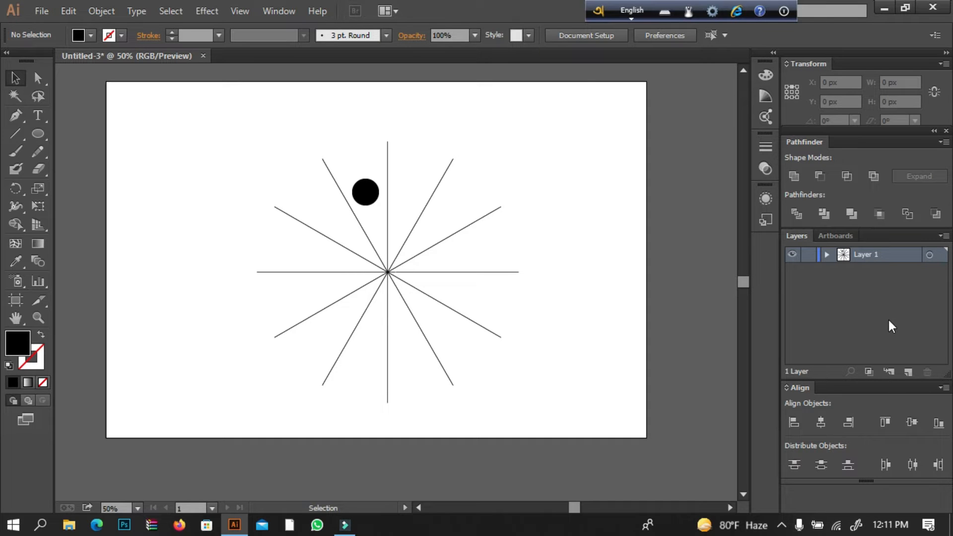
pyautogui.click(279, 11)
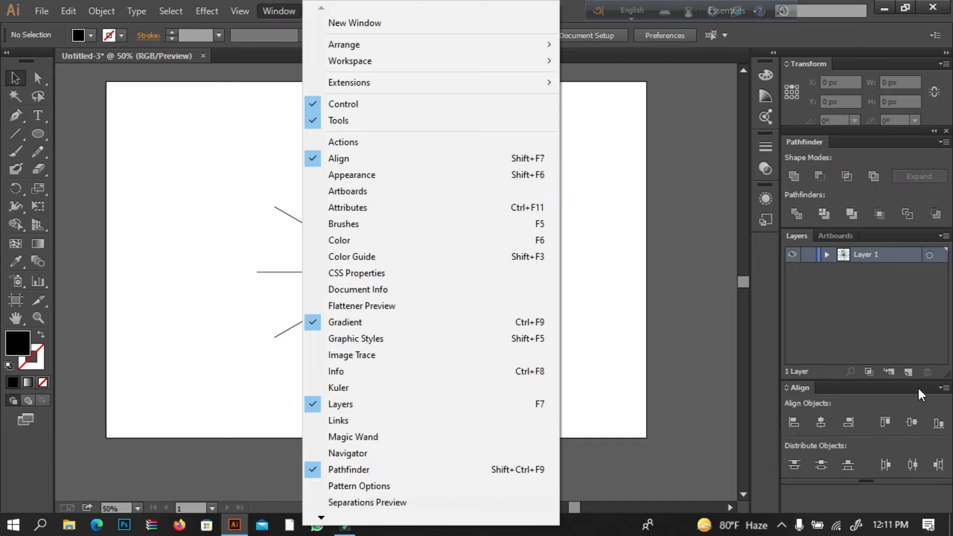
pyautogui.click(881, 323)
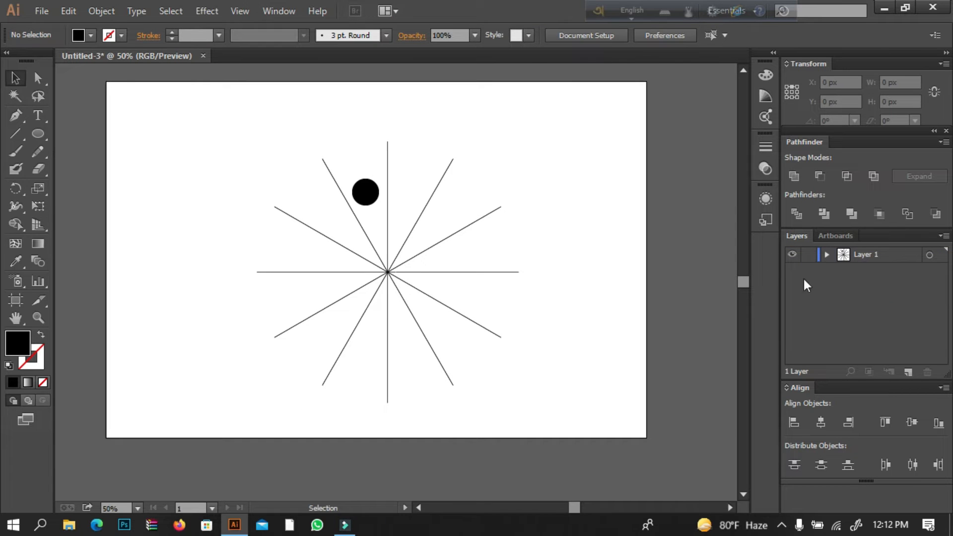
# Start a Transform effect on the whole of Layer 1 with a 30° rotation angle, Reflect X and Preview enabled.
pyautogui.click(929, 256)
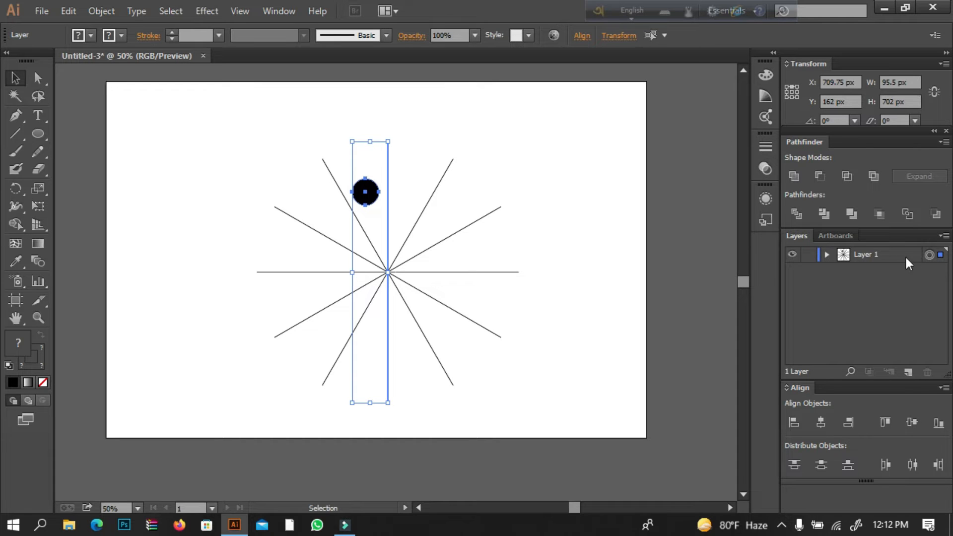
pyautogui.click(207, 11)
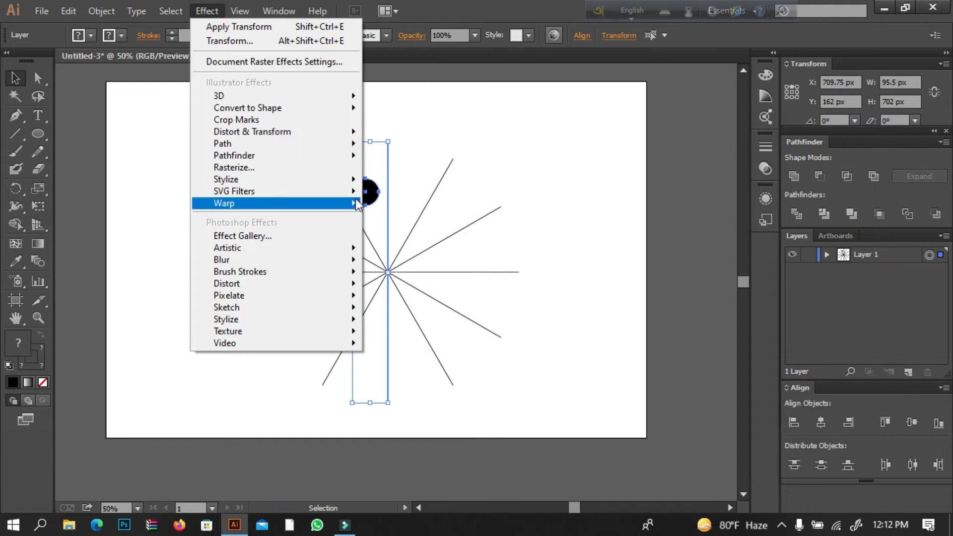
pyautogui.moveTo(337, 132)
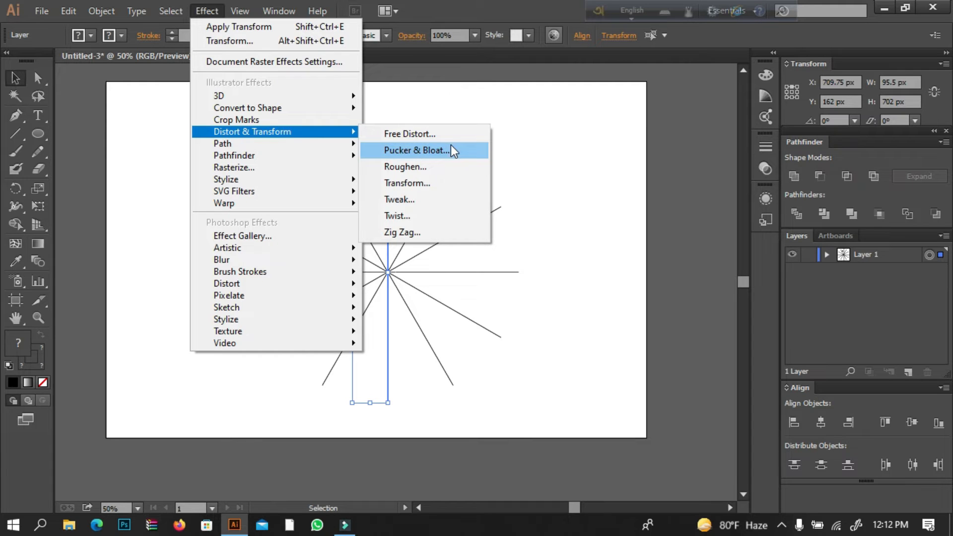
pyautogui.click(417, 182)
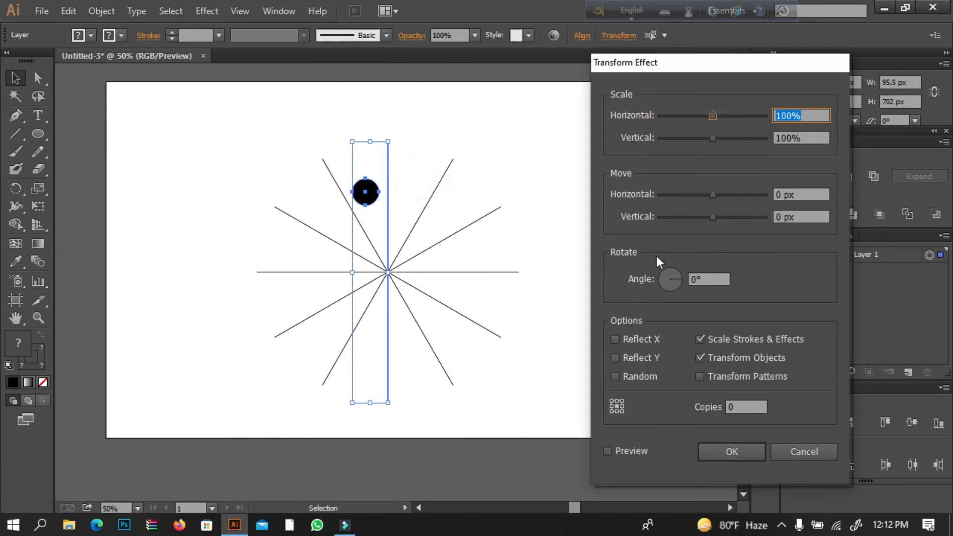
pyautogui.click(709, 281)
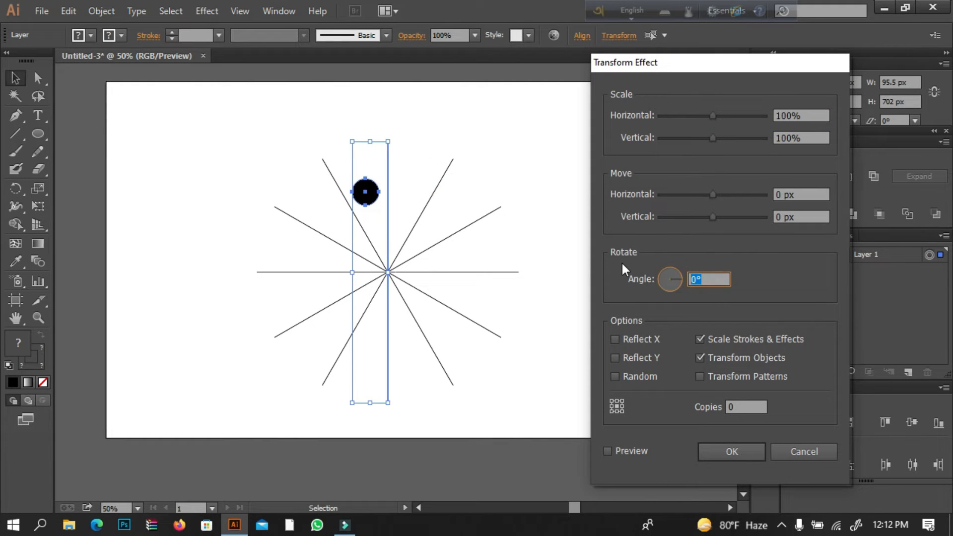
pyautogui.write('3')
pyautogui.click(642, 339)
pyautogui.click(624, 449)
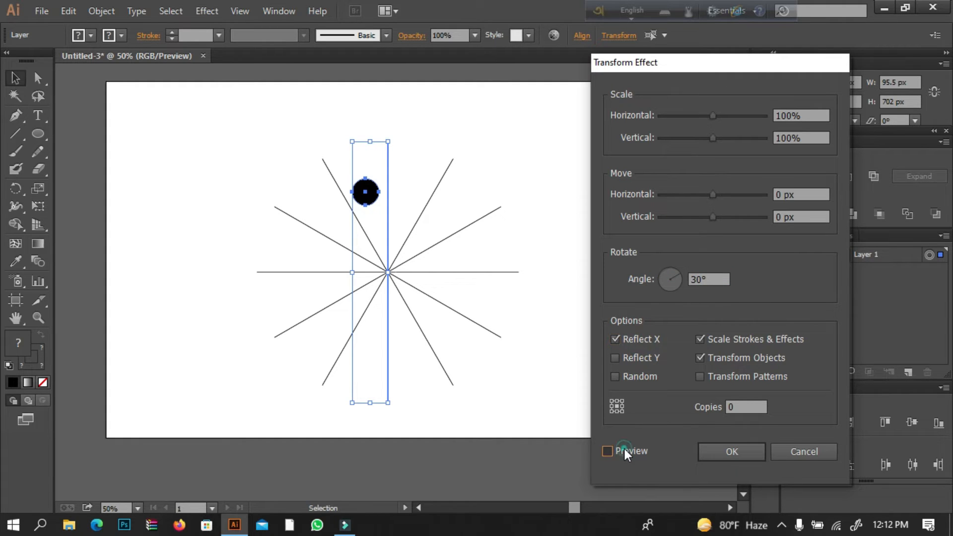
# Enable Reflect Y, set 11 copies and apply the Transform effect to Layer 1, leaving nothing selected.
pyautogui.click(638, 355)
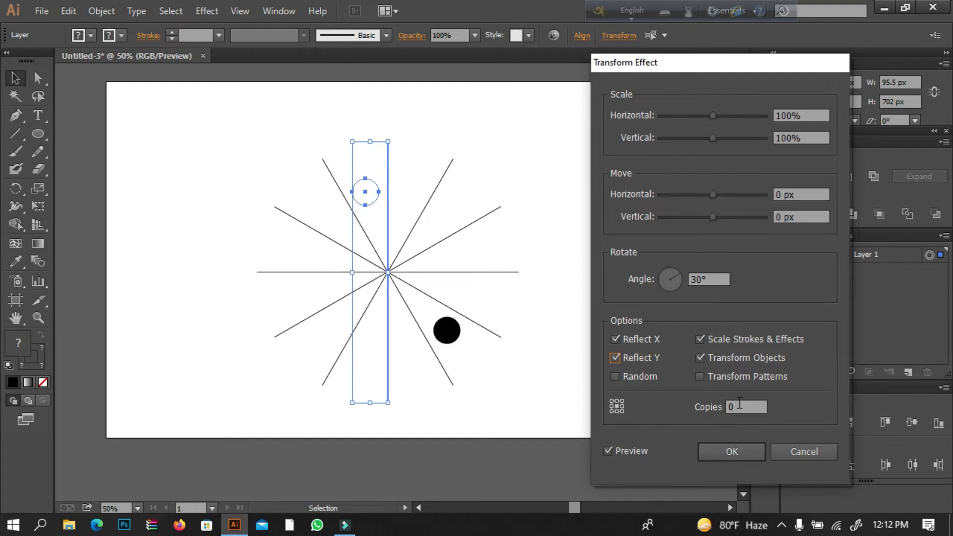
pyautogui.doubleClick(741, 407)
pyautogui.write('11')
pyautogui.click(636, 450)
pyautogui.click(636, 450)
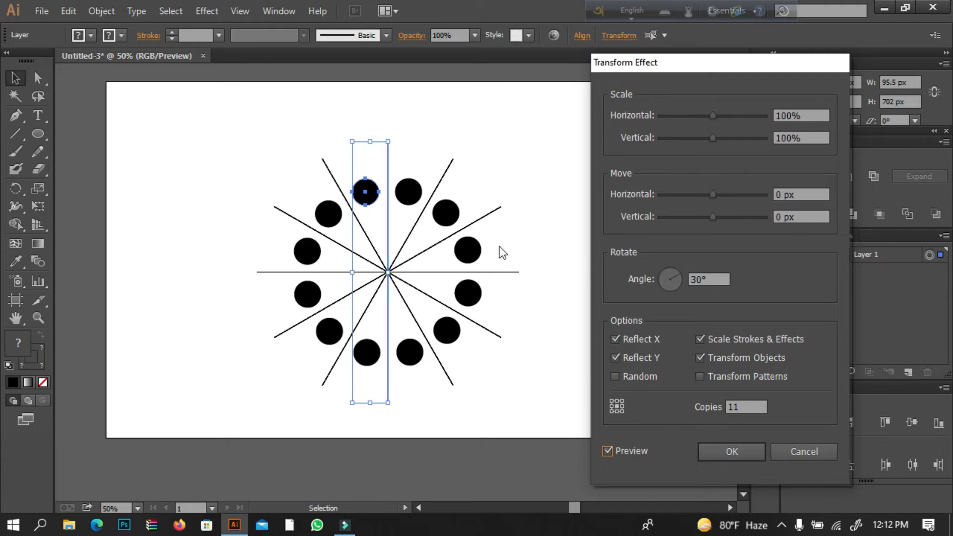
pyautogui.click(723, 451)
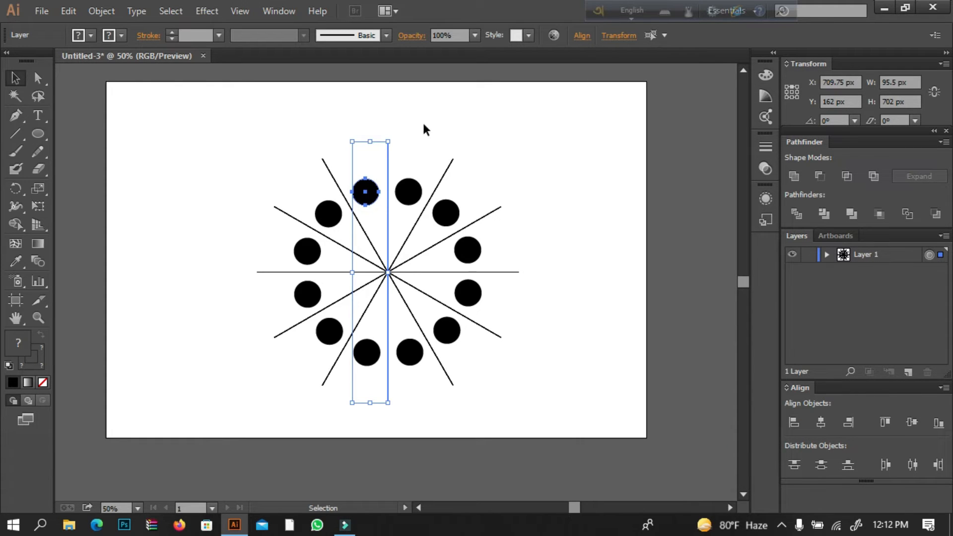
pyautogui.click(404, 102)
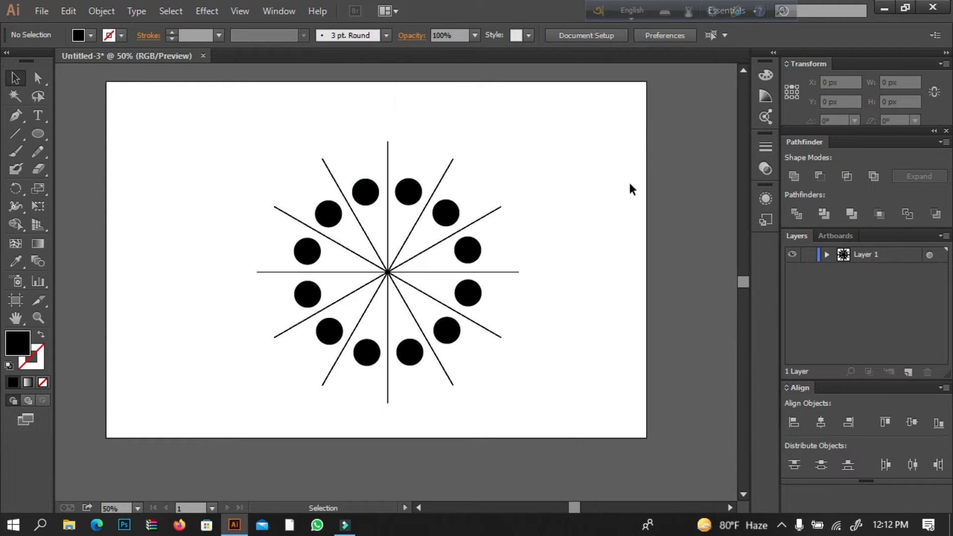
# Try an ellipse of about 47.5 x 32 px inside the circle ring and one of about 70 x 58 px outside it, undoing both.
pyautogui.click(37, 132)
pyautogui.moveTo(370, 219); pyautogui.dragTo(390, 233)
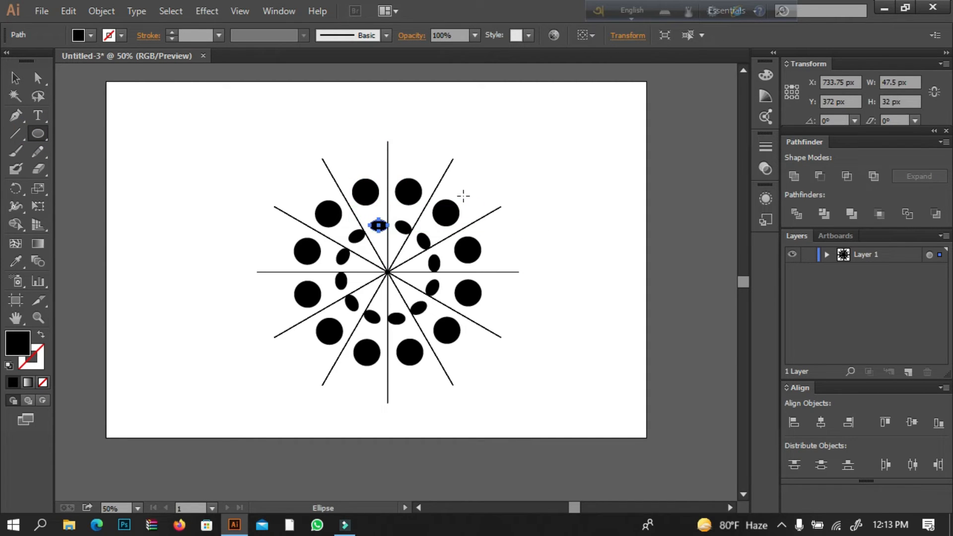
pyautogui.moveTo(340, 148); pyautogui.dragTo(366, 168)
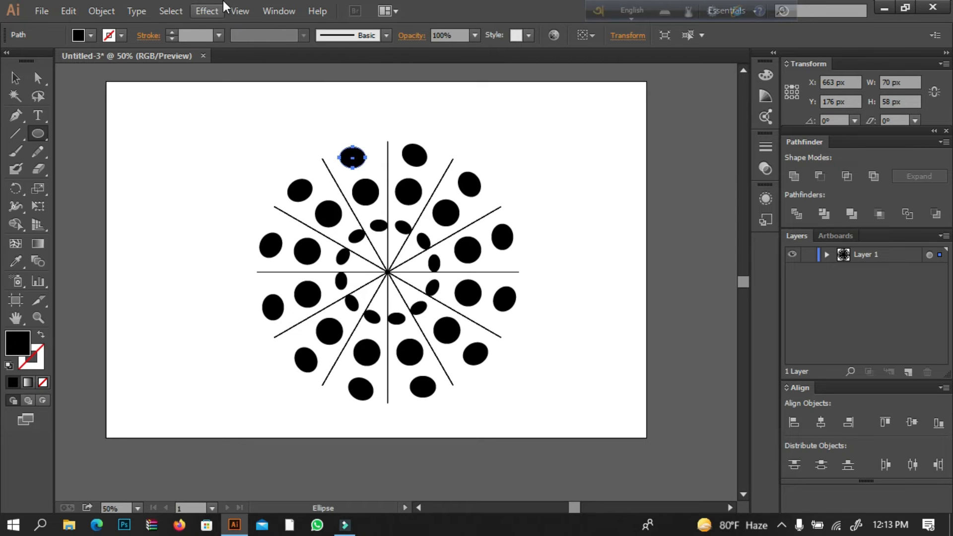
pyautogui.hotkey('ctrl', 'z')
pyautogui.hotkey('ctrl', 'z')
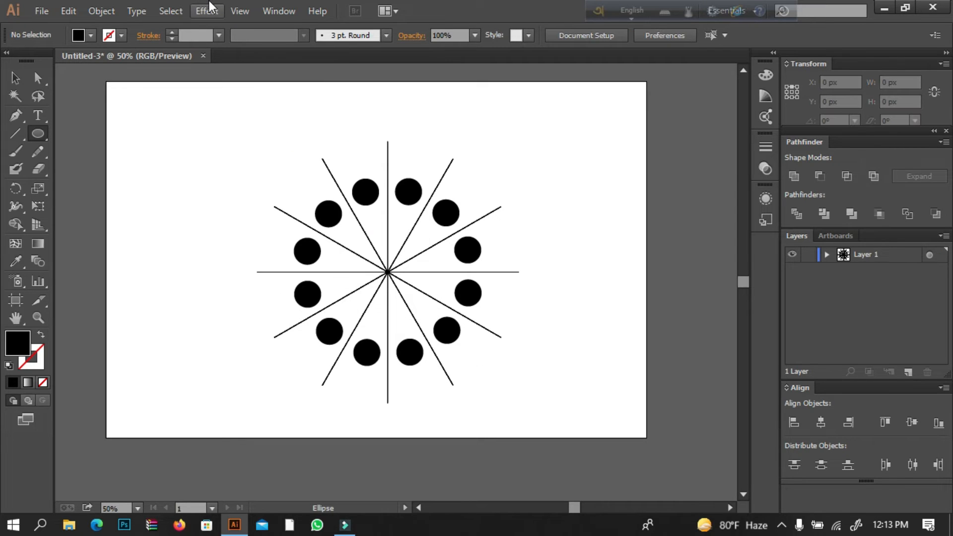
pyautogui.click(44, 135)
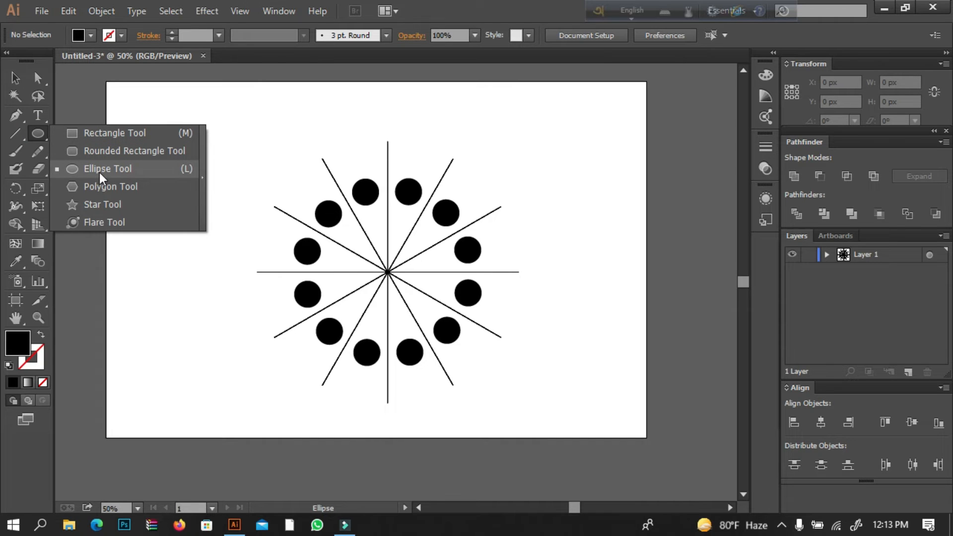
pyautogui.click(98, 203)
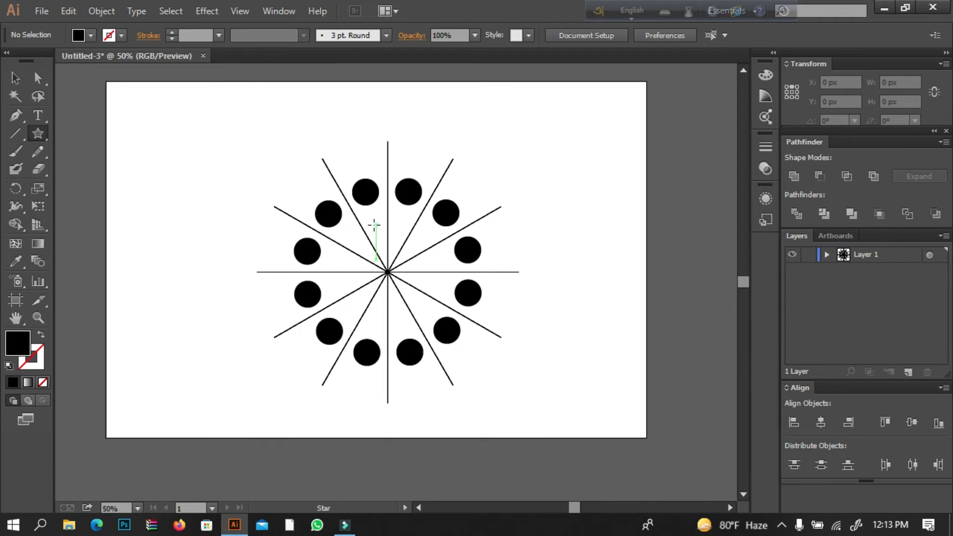
pyautogui.moveTo(348, 142); pyautogui.dragTo(358, 159)
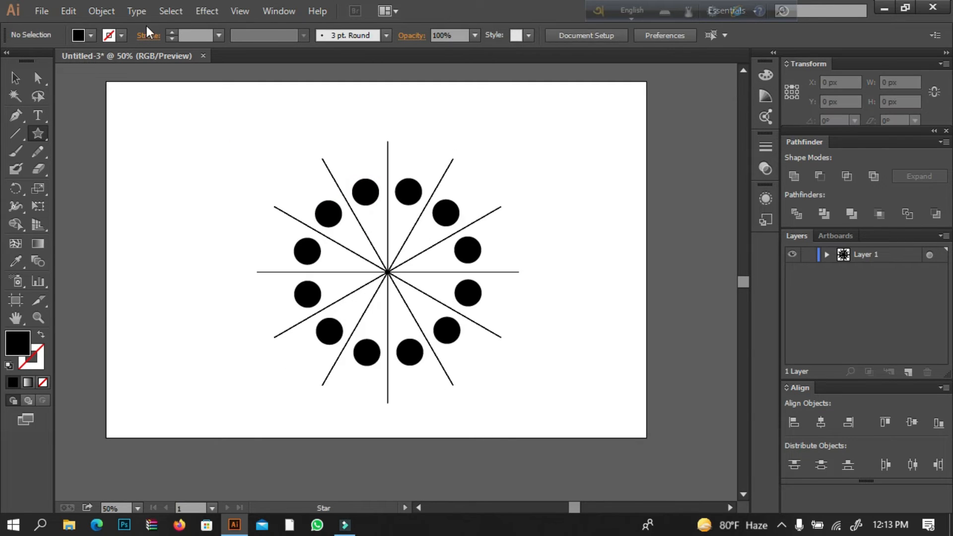
# Draw a closed, curved leaf shape about 33 x 84 px with the Pen tool on the vertical line, between the centre and the circles.
pyautogui.moveTo(15, 115); pyautogui.dragTo(67, 119)
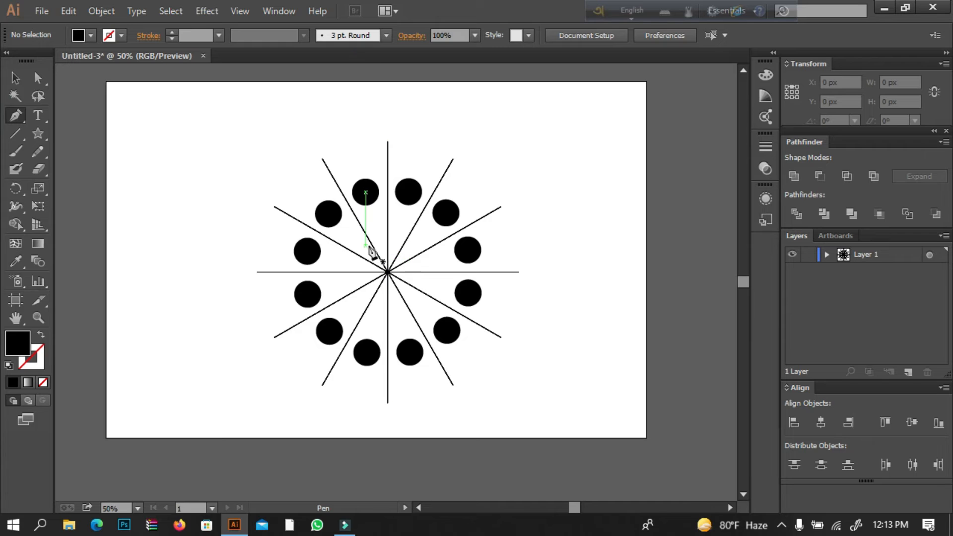
pyautogui.click(388, 244)
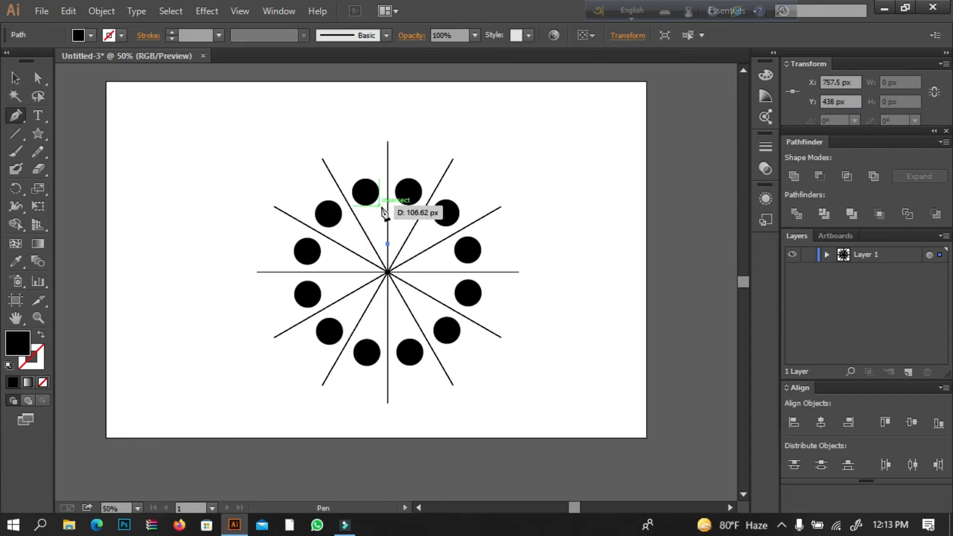
pyautogui.moveTo(389, 212); pyautogui.dragTo(401, 190)
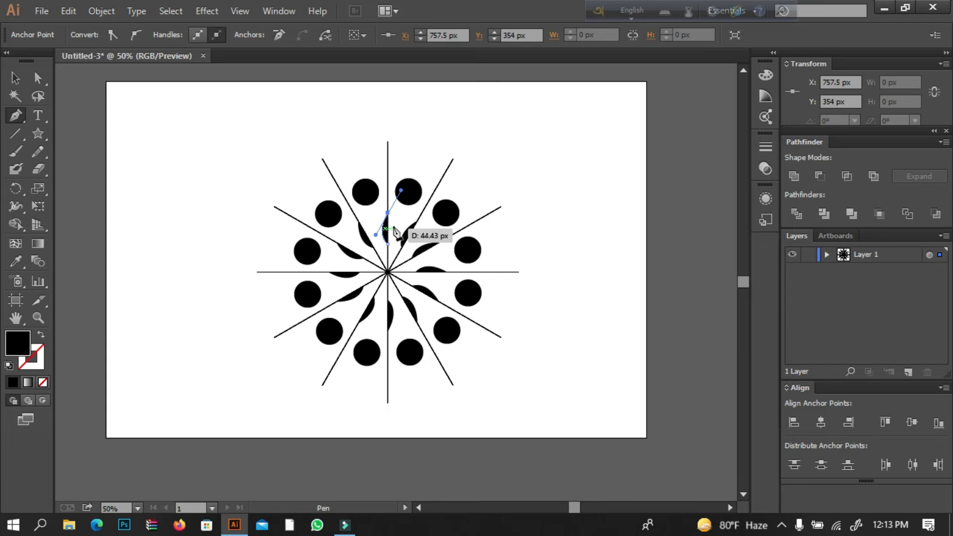
pyautogui.click(387, 214)
pyautogui.moveTo(387, 243); pyautogui.dragTo(377, 256)
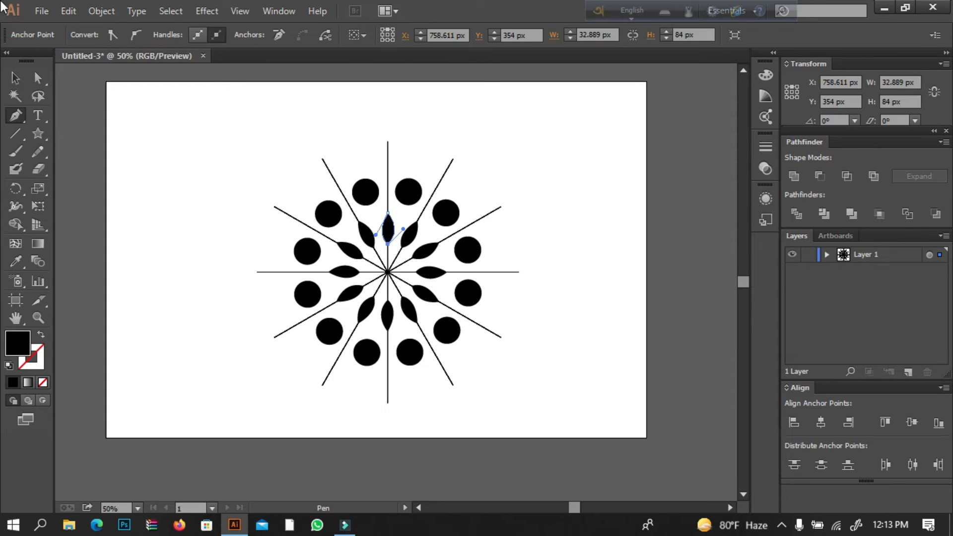
pyautogui.click(17, 77)
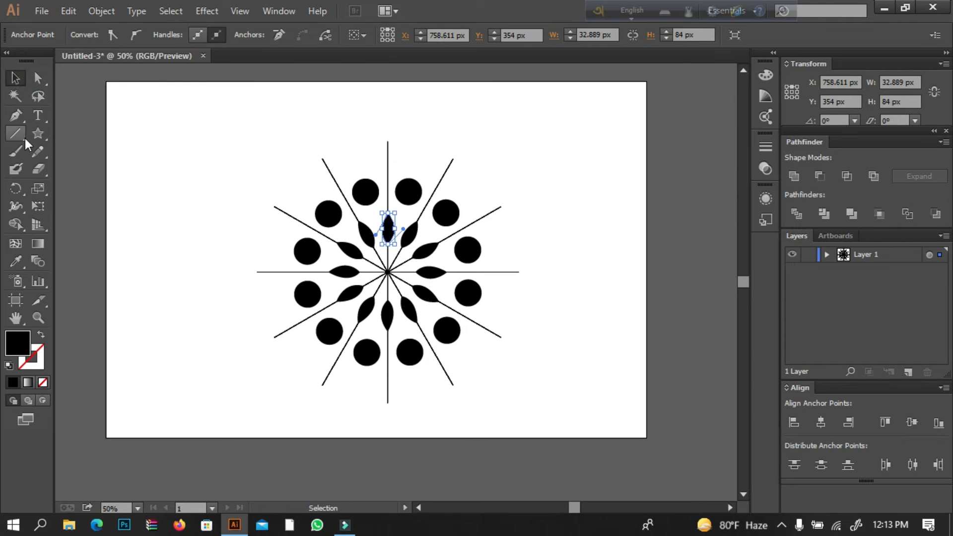
# Draw a black triangular shape with the Pen tool outside the circles, between the upper-left and vertical guide lines, and deselect it.
pyautogui.click(15, 114)
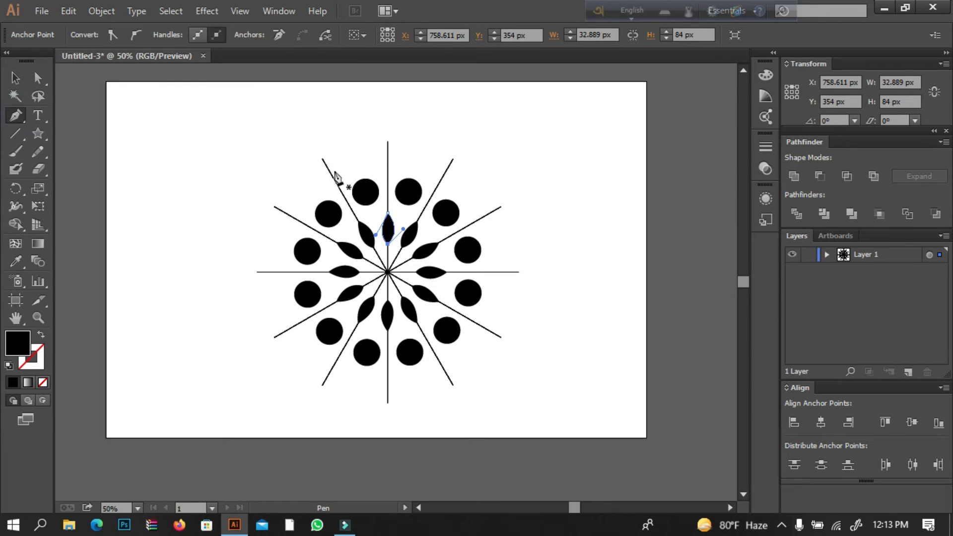
pyautogui.click(330, 171)
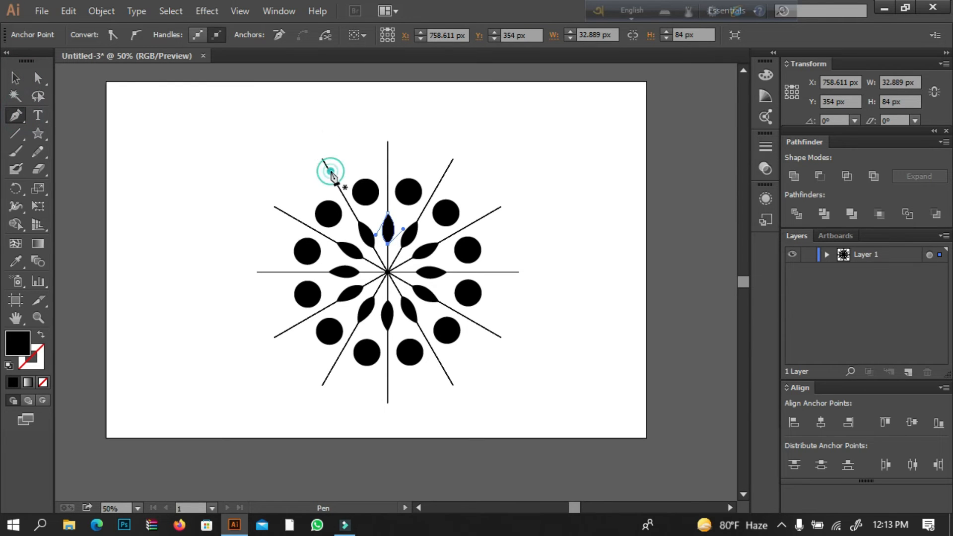
pyautogui.click(352, 148)
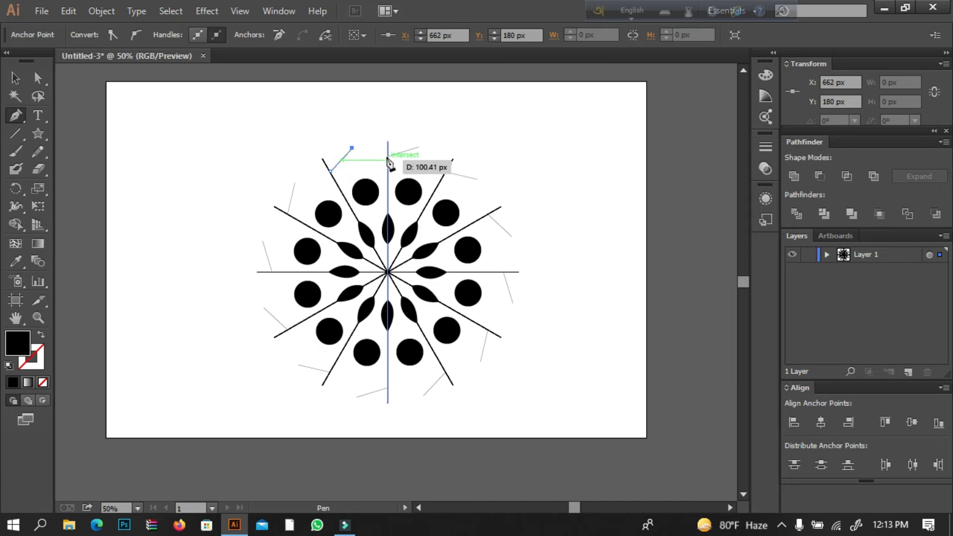
pyautogui.click(388, 156)
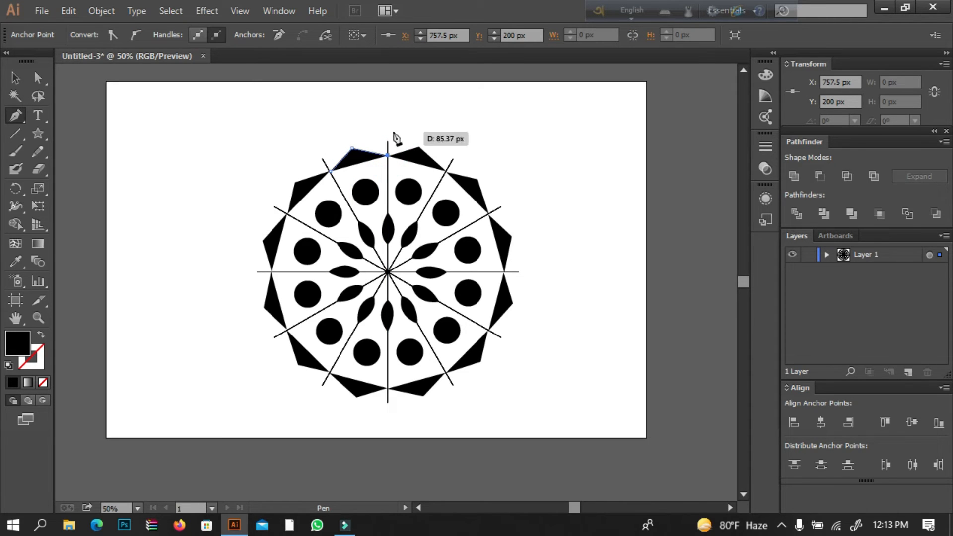
pyautogui.click(15, 78)
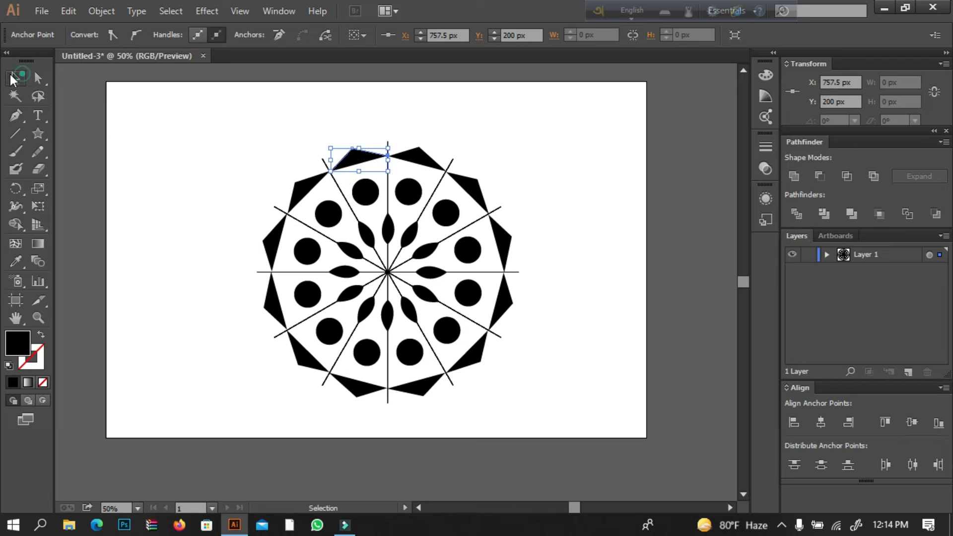
pyautogui.click(334, 133)
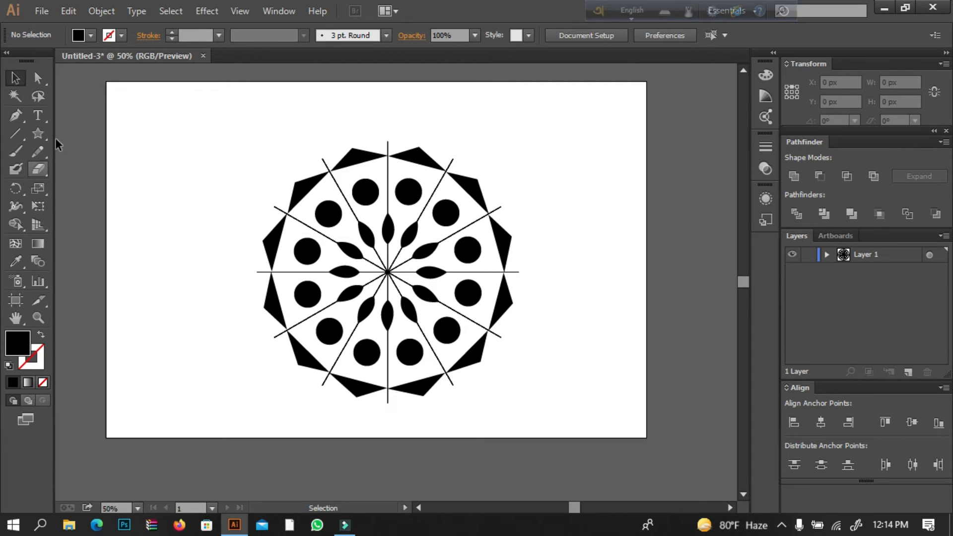
# Paint a wavy Paintbrush stroke between the circles and the outer triangles, from the upper-left guide line to the vertical one, undoing a first attempt.
pyautogui.click(22, 153)
pyautogui.moveTo(339, 183)
pyautogui.mouseDown()
pyautogui.moveTo(369, 170)
pyautogui.moveTo(415, 121)
pyautogui.mouseUp()
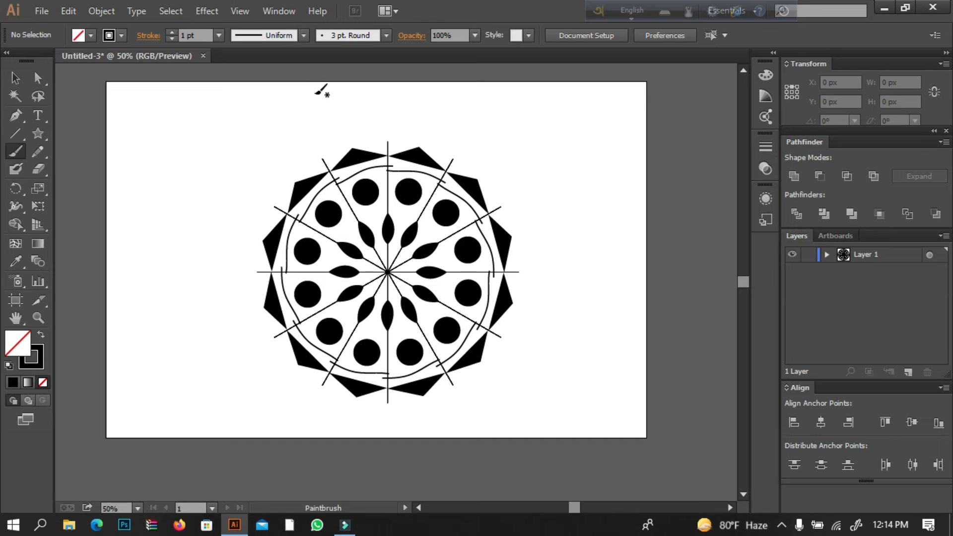
pyautogui.hotkey('ctrl', 'z')
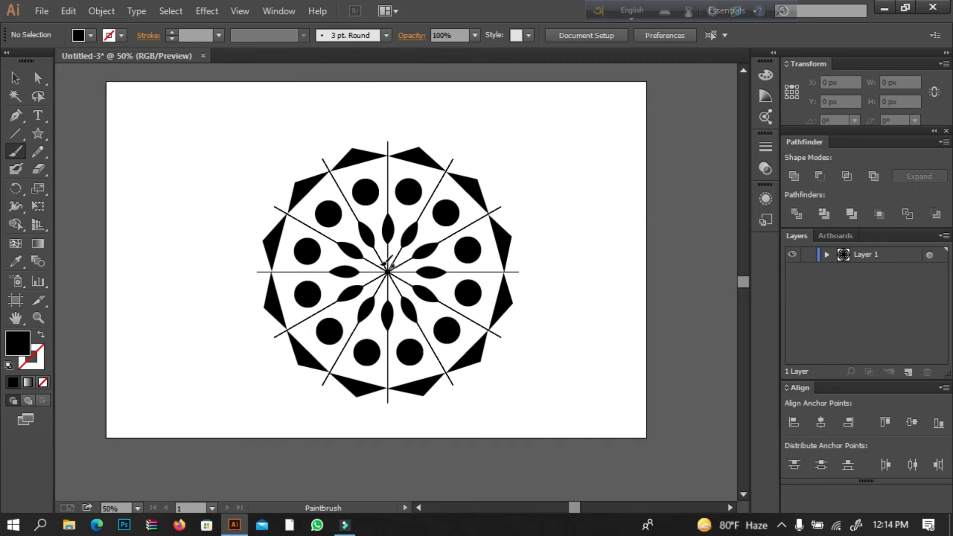
pyautogui.moveTo(338, 178); pyautogui.dragTo(392, 158)
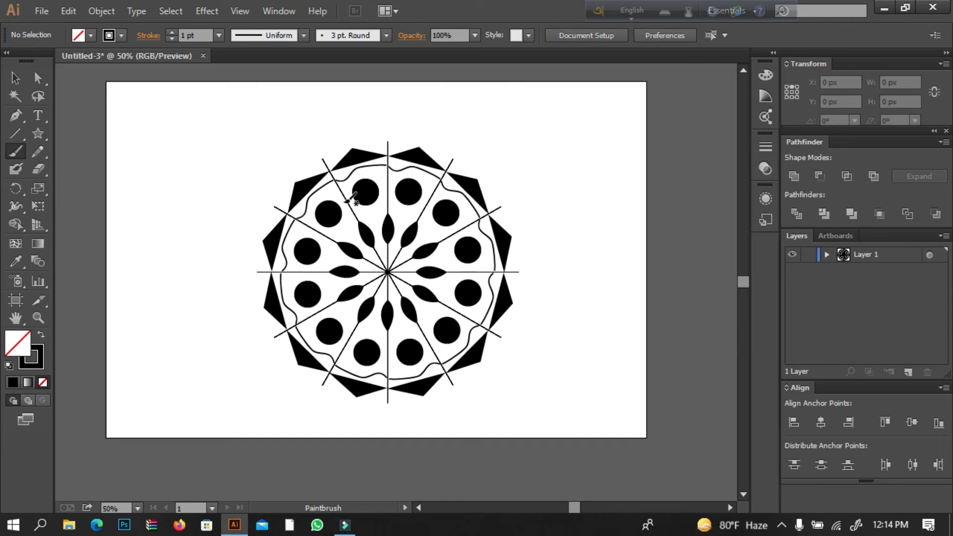
# Paint a short curved Paintbrush stroke starting at a leaf's outer tip, undoing a longer arc tried first.
pyautogui.moveTo(315, 138); pyautogui.dragTo(341, 133)
pyautogui.moveTo(412, 323)
pyautogui.mouseDown()
pyautogui.moveTo(436, 331)
pyautogui.moveTo(469, 255)
pyautogui.mouseUp()
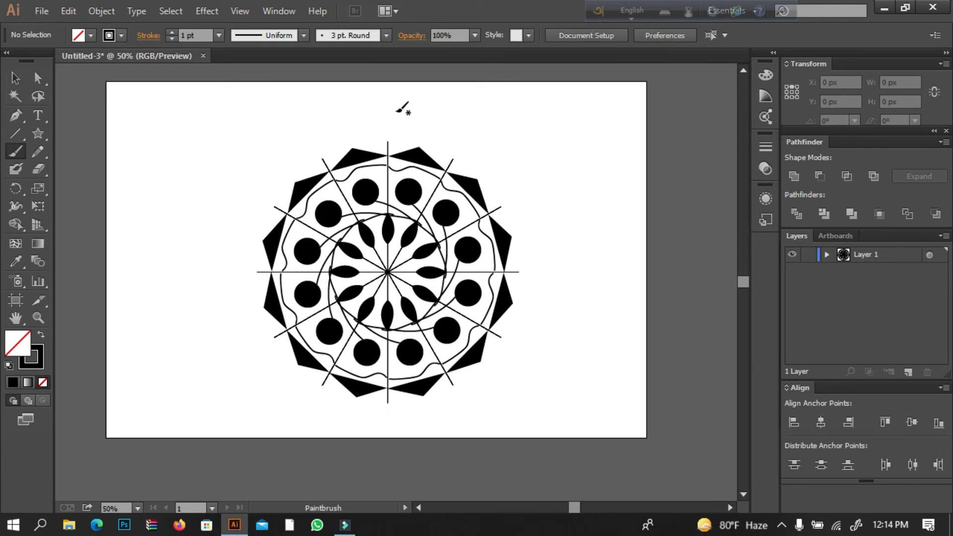
pyautogui.hotkey('ctrl', 'z')
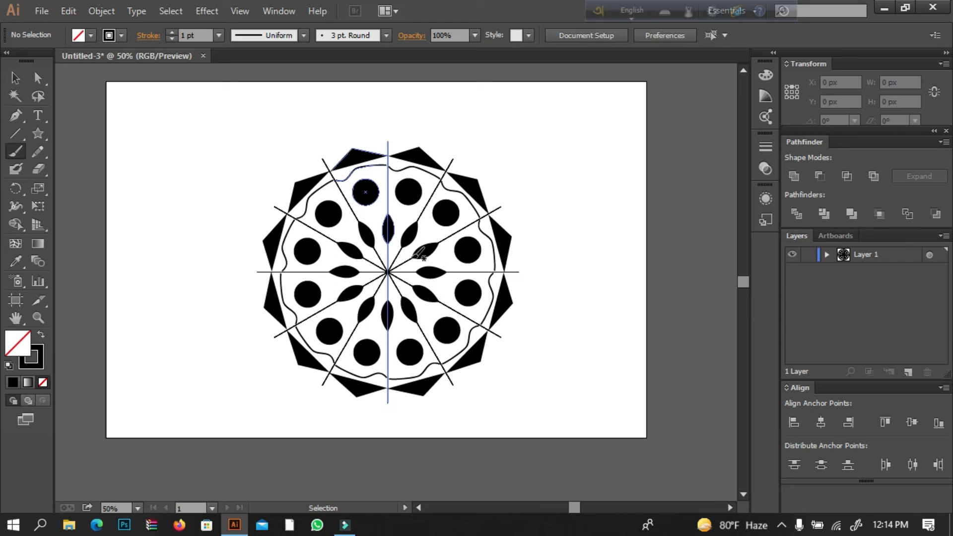
pyautogui.moveTo(420, 329); pyautogui.dragTo(439, 305)
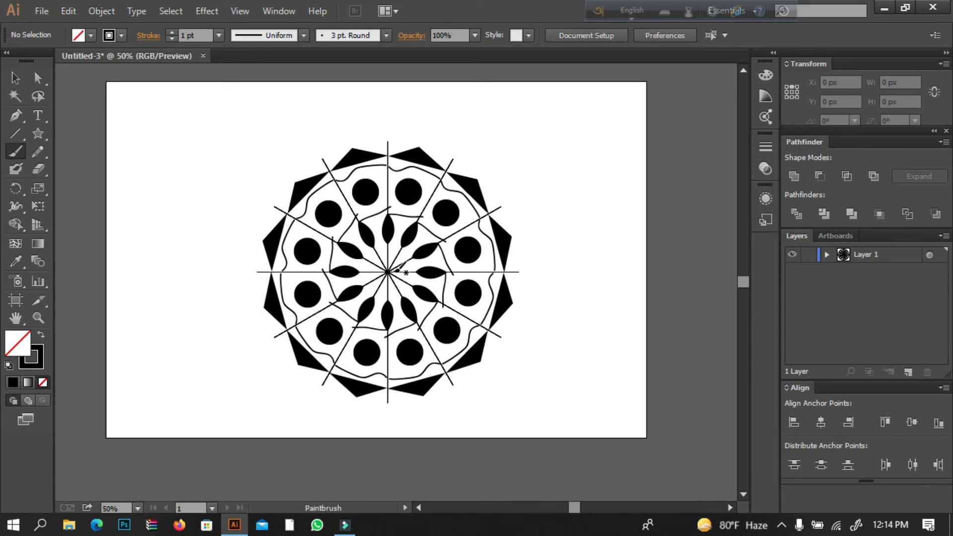
pyautogui.press('v')
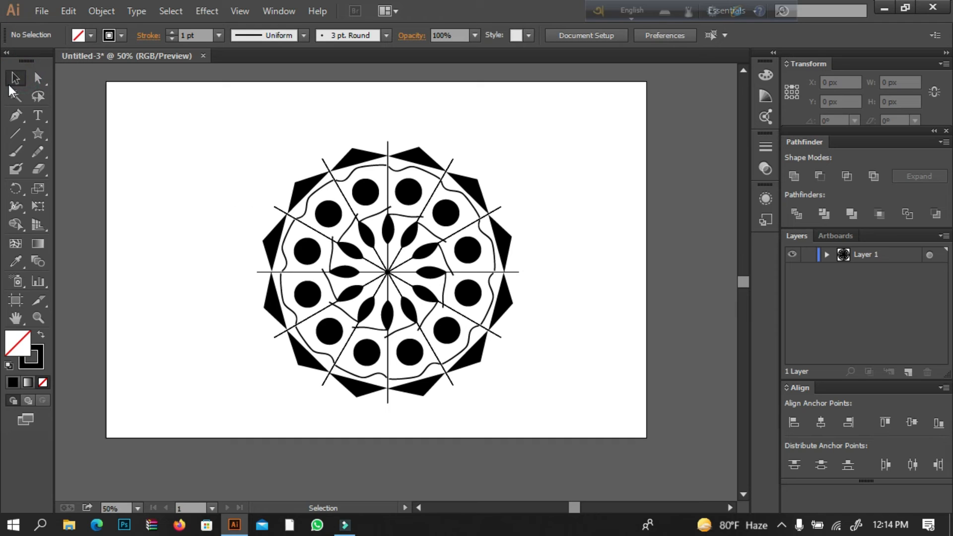
# Draw a small arrowhead shape with the Pen tool near the mandala's centre, swap its fill and stroke to make it solid black, and deselect it.
pyautogui.moveTo(44, 130); pyautogui.dragTo(120, 135)
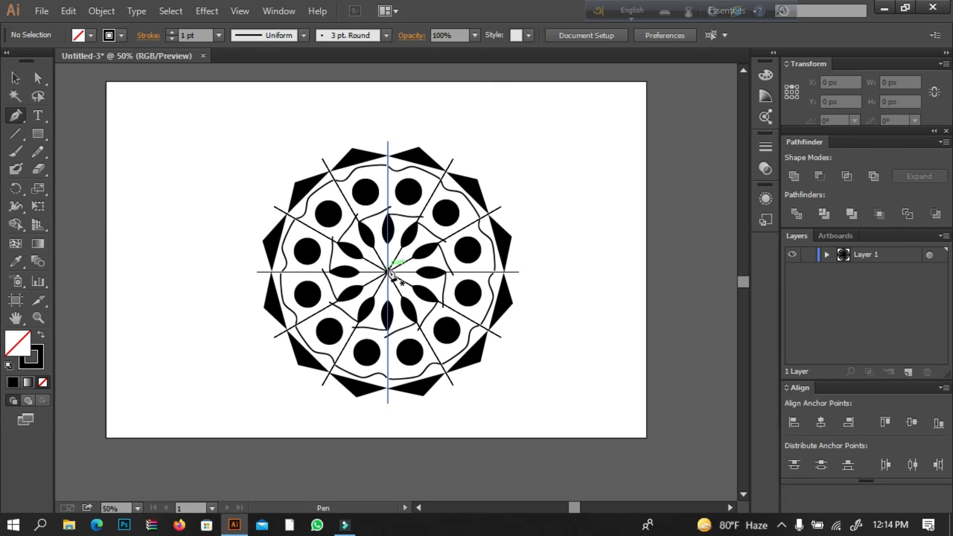
pyautogui.hotkey('ctrl', '=')
pyautogui.hotkey('ctrl', '=')
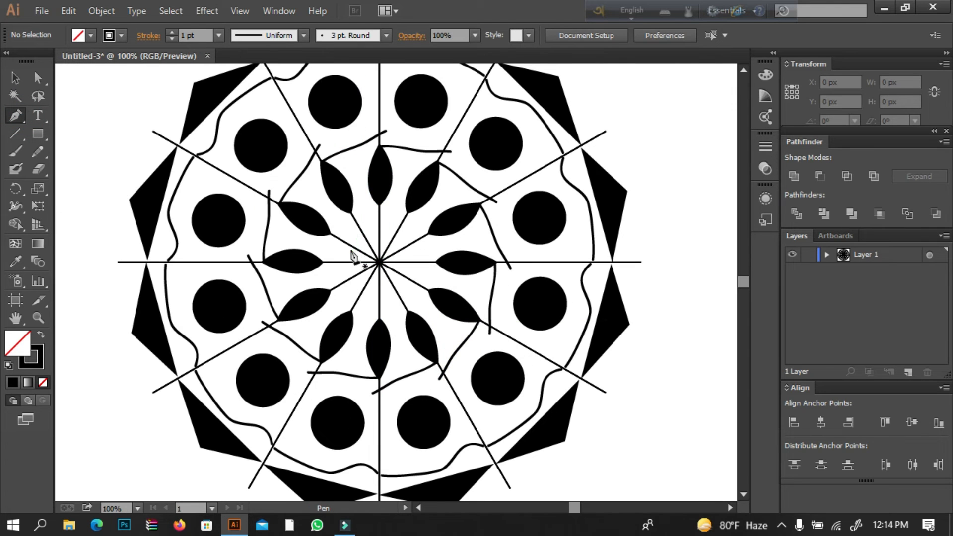
pyautogui.moveTo(346, 248)
pyautogui.mouseDown()
pyautogui.moveTo(355, 268)
pyautogui.moveTo(355, 237)
pyautogui.mouseUp()
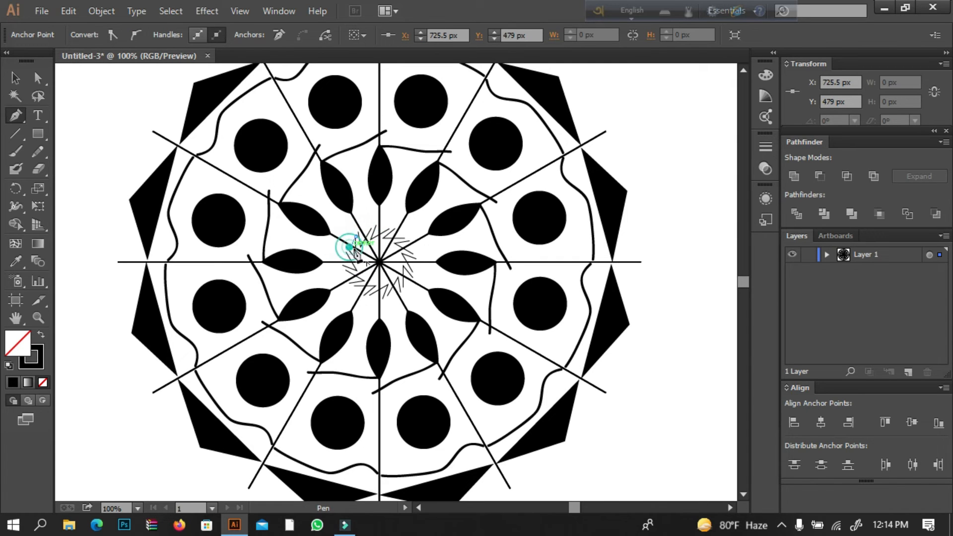
pyautogui.click(41, 334)
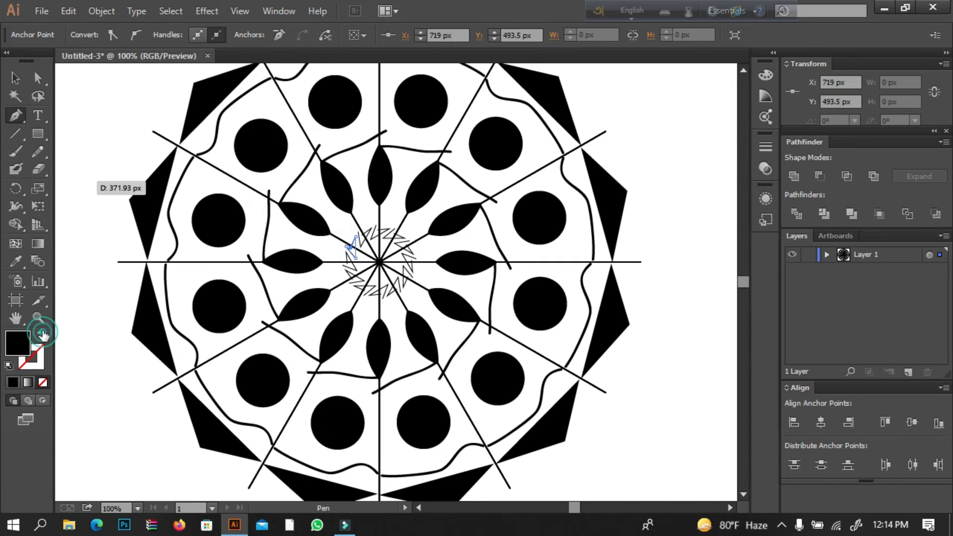
pyautogui.click(17, 82)
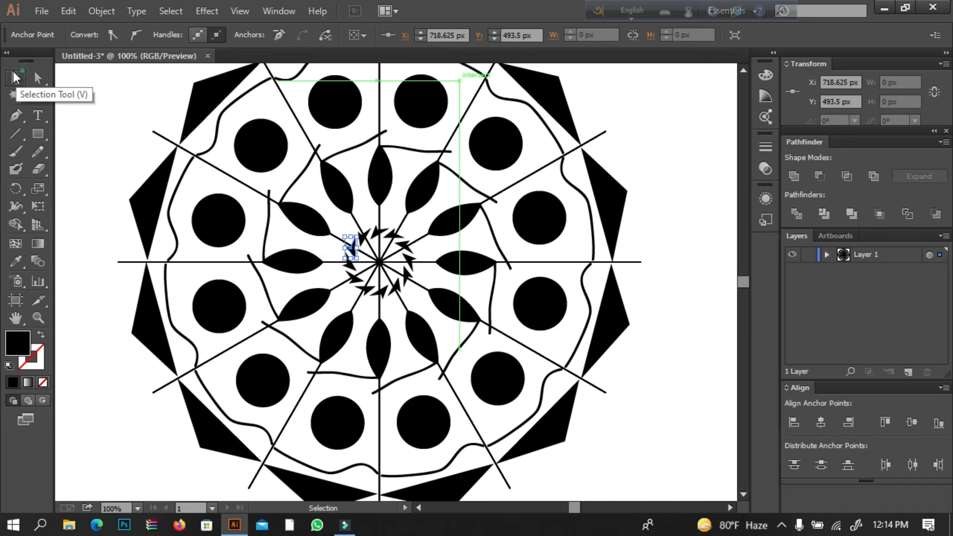
pyautogui.click(96, 111)
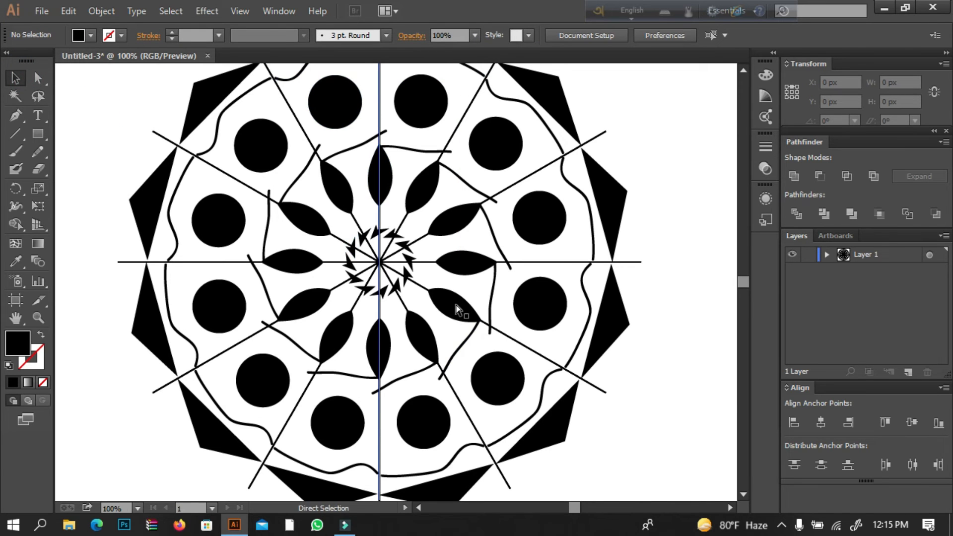
# Select the original vertical guide line path within Layer 1 and scale it from its centre to about 898 px high.
pyautogui.hotkey('ctrl', '-')
pyautogui.hotkey('ctrl', '-')
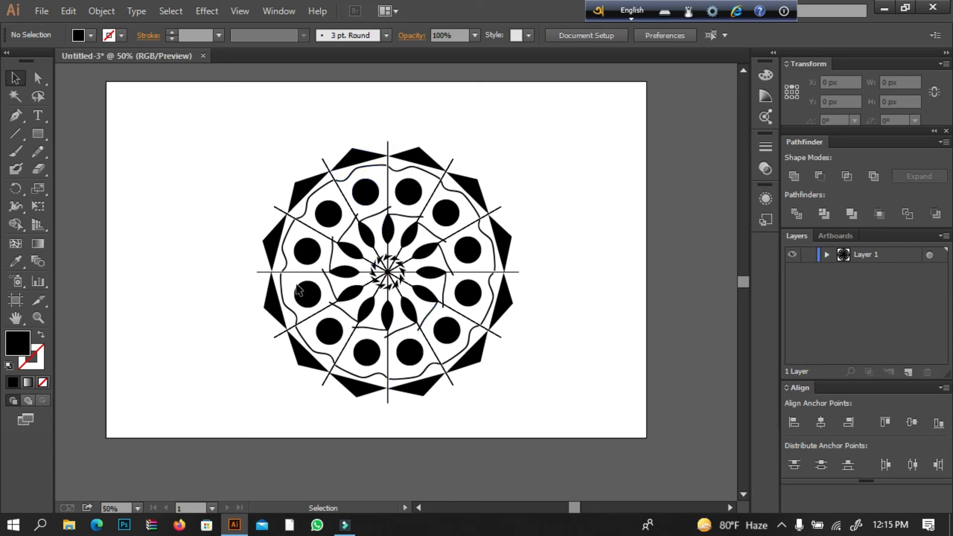
pyautogui.click(826, 255)
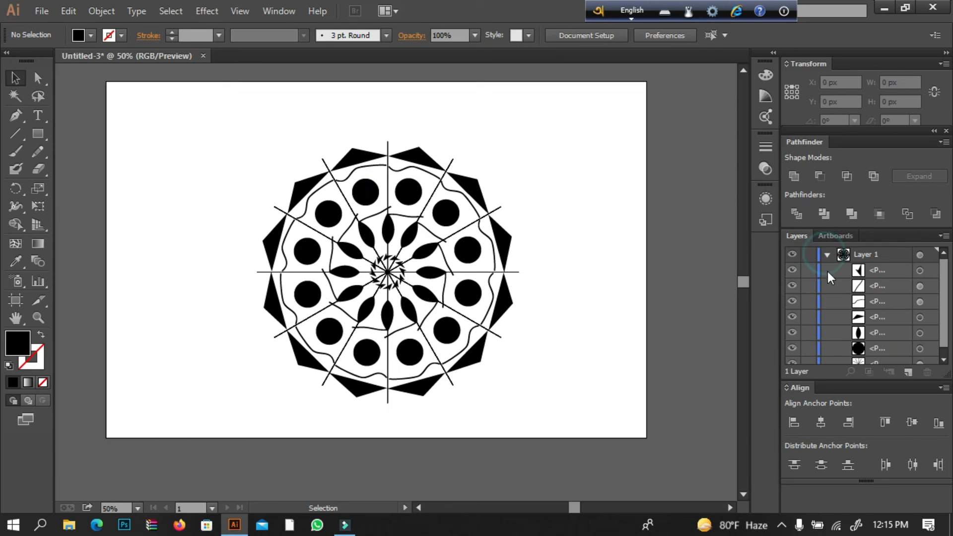
pyautogui.scroll(-1, 888, 327)
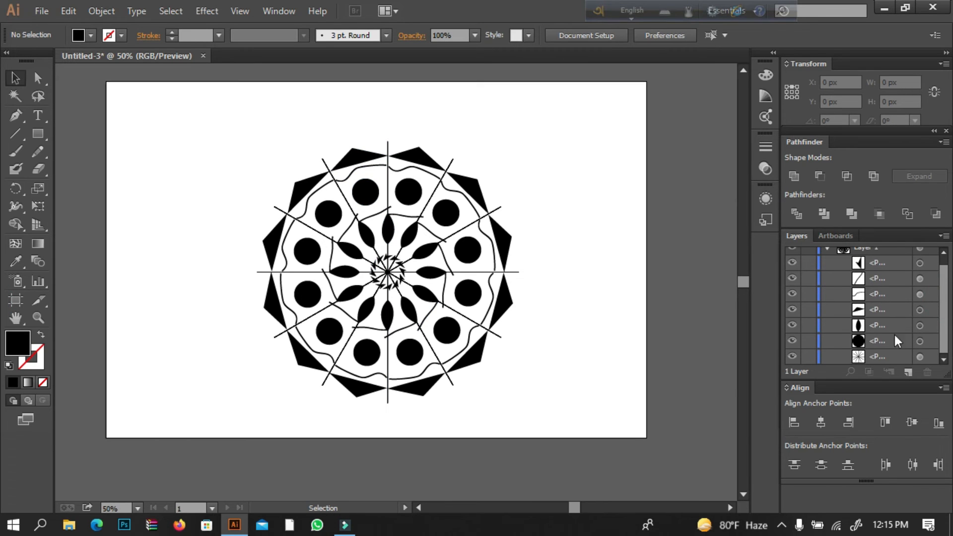
pyautogui.click(793, 358)
pyautogui.click(792, 357)
pyautogui.click(877, 357)
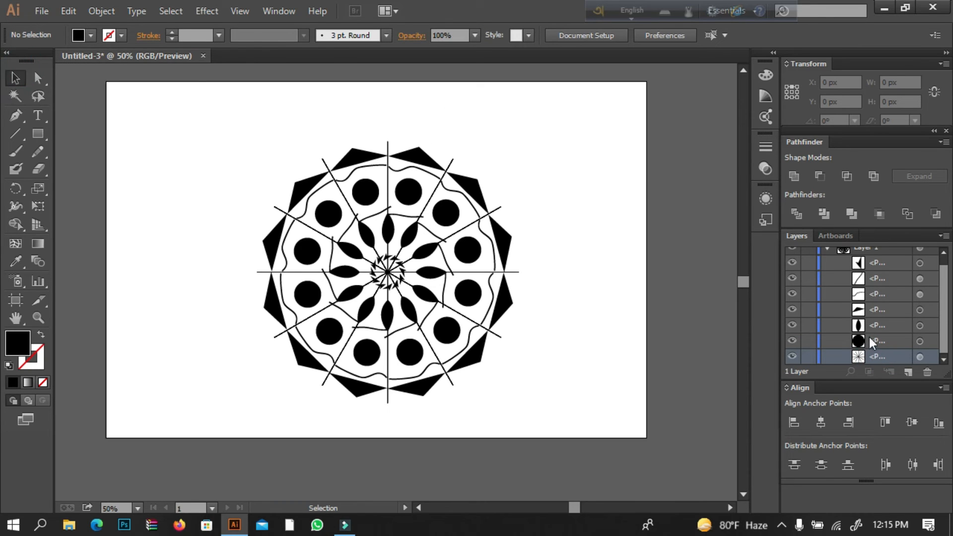
pyautogui.click(920, 357)
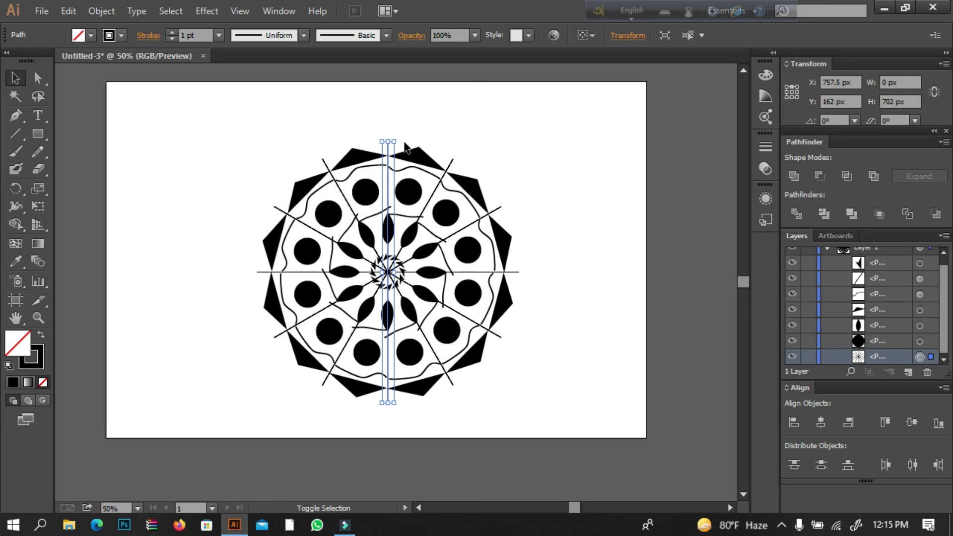
pyautogui.moveTo(395, 142); pyautogui.dragTo(445, 105)
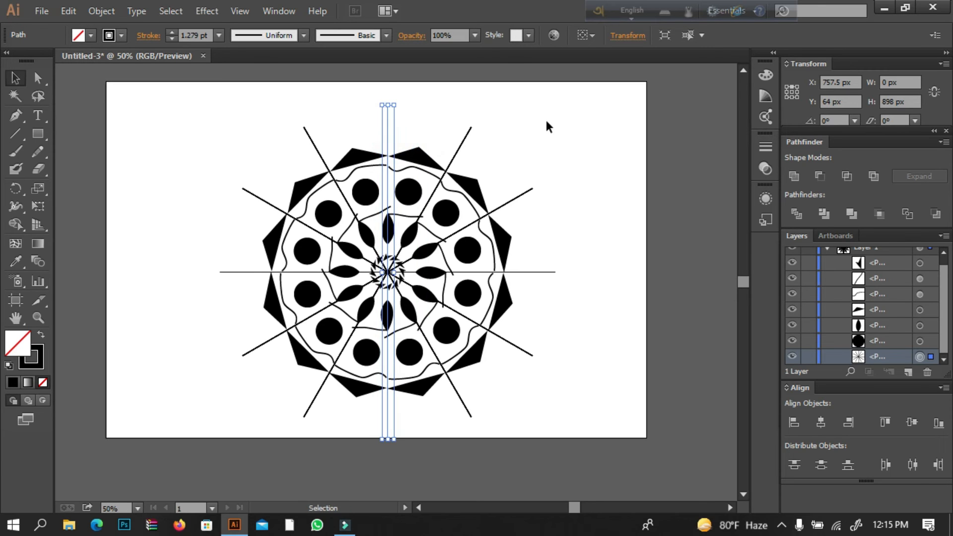
pyautogui.click(546, 119)
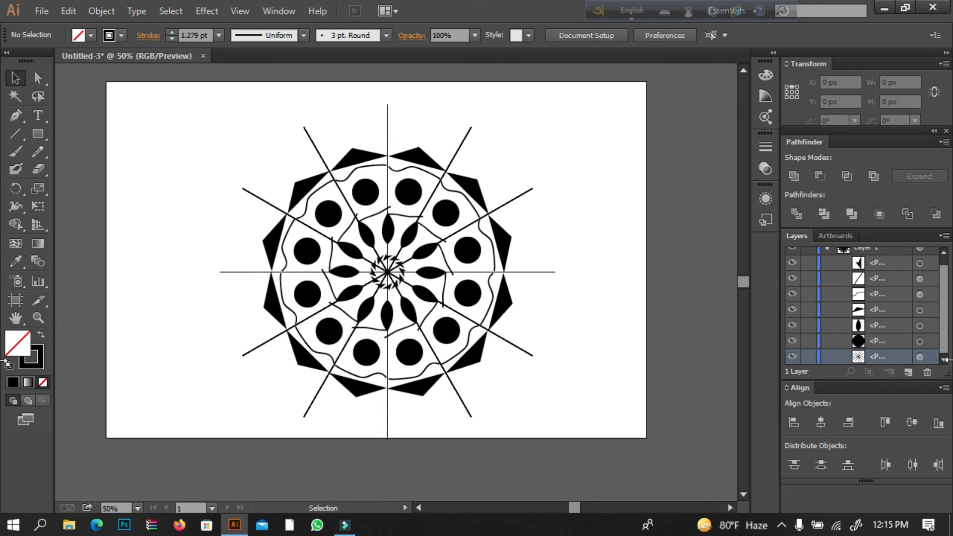
# Collapse the contents of Layer 1 and leave nothing selected.
pyautogui.moveTo(945, 295); pyautogui.dragTo(947, 264)
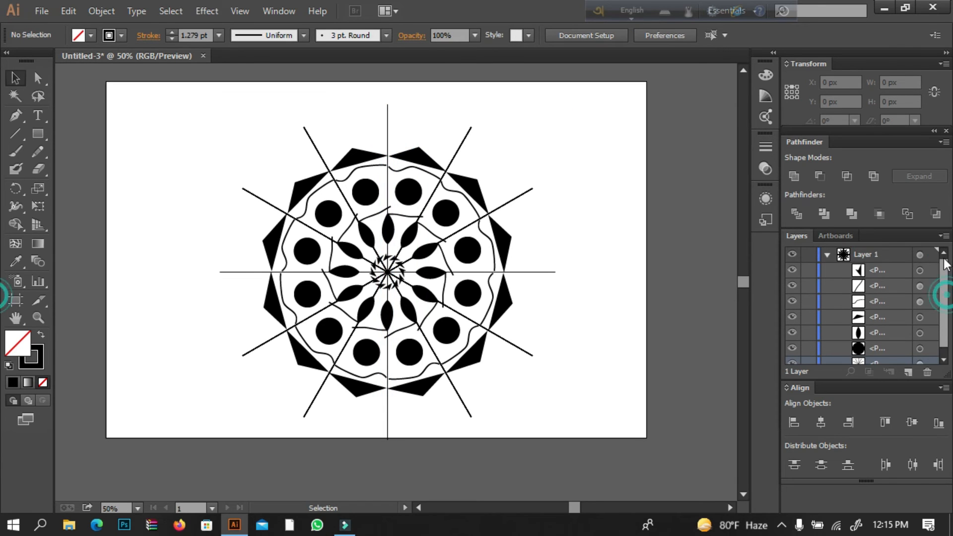
pyautogui.click(826, 256)
pyautogui.click(929, 254)
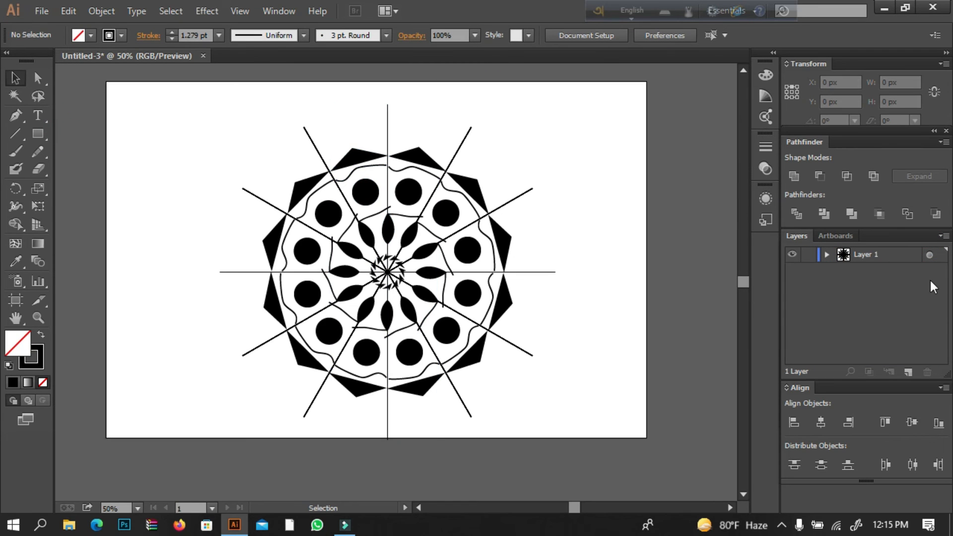
pyautogui.click(929, 255)
pyautogui.click(597, 177)
# Draw a thin Pen outline about 219 x 21.5 px between the outer ends of the upper-left and vertical guide lines, undoing a fill and stroke swap.
pyautogui.press('p')
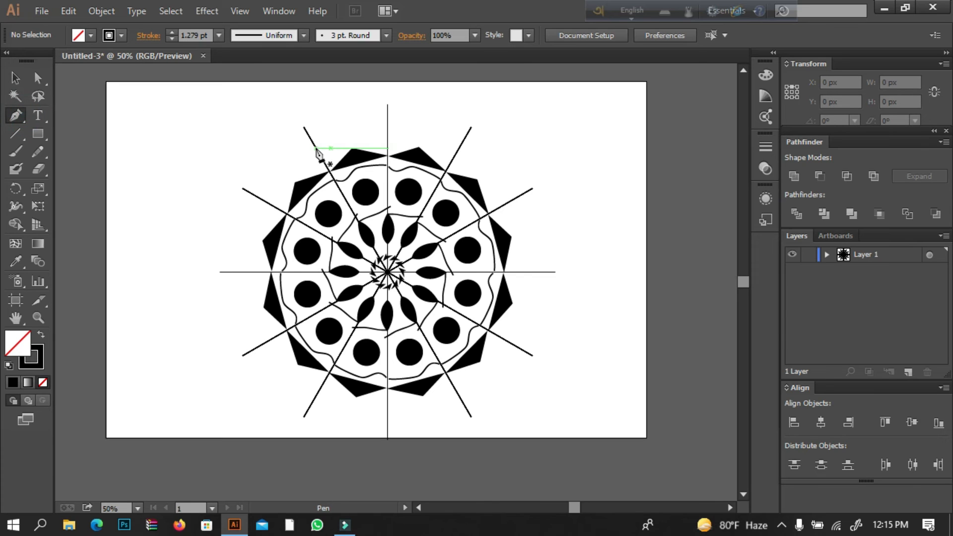
pyautogui.click(316, 147)
pyautogui.click(365, 122)
pyautogui.click(389, 123)
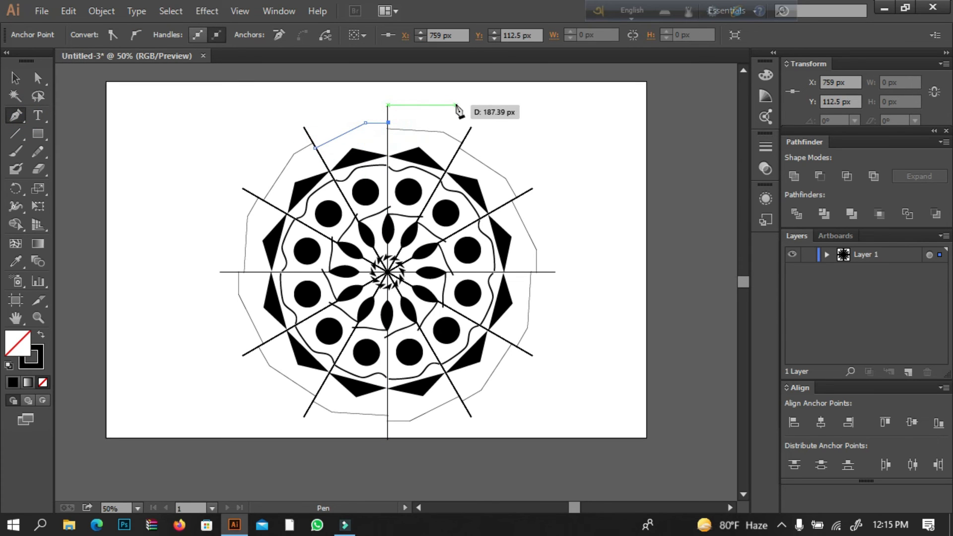
pyautogui.click(306, 131)
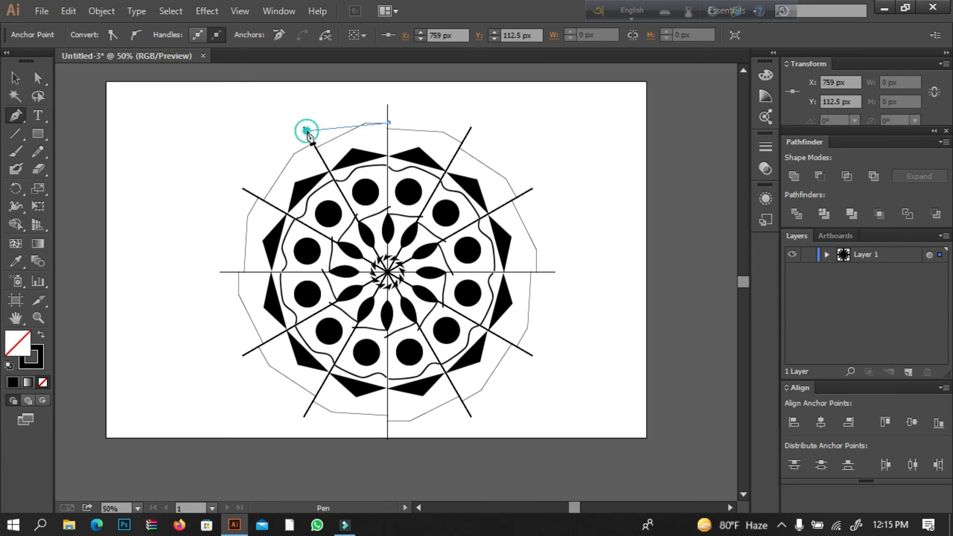
pyautogui.click(314, 148)
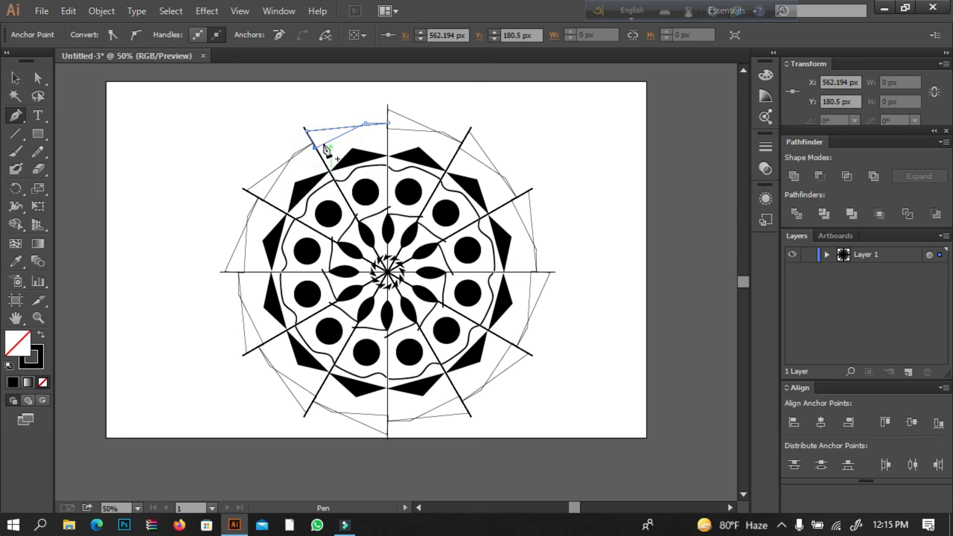
pyautogui.click(315, 147)
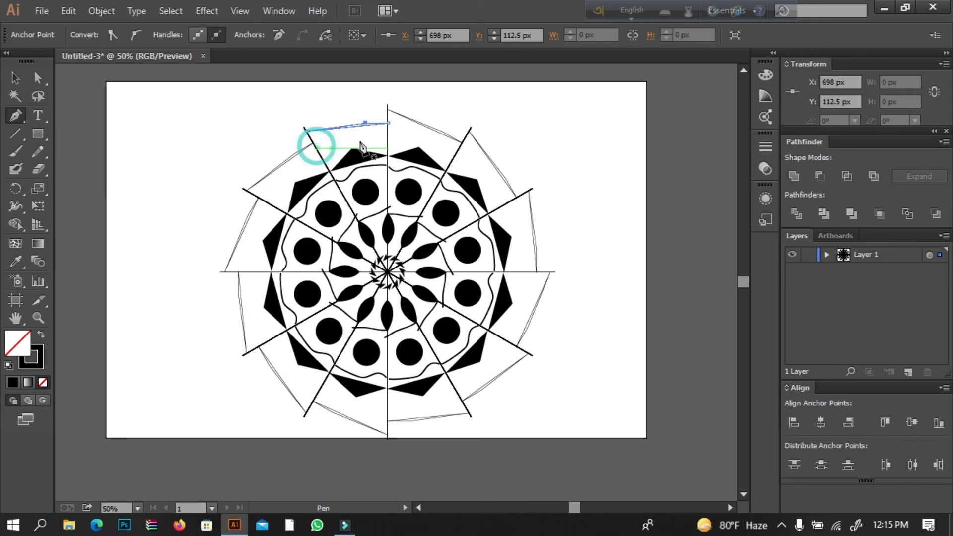
pyautogui.click(42, 332)
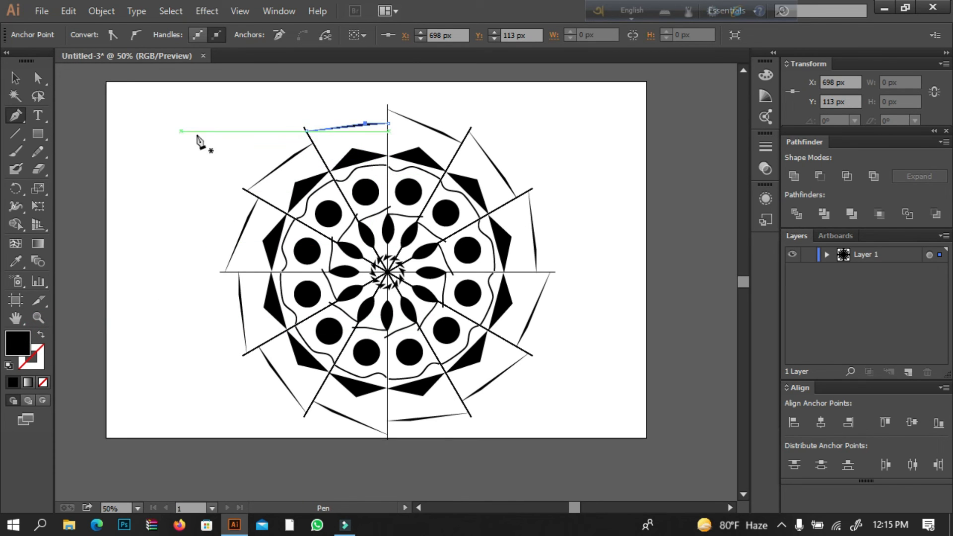
pyautogui.hotkey('ctrl', 'z')
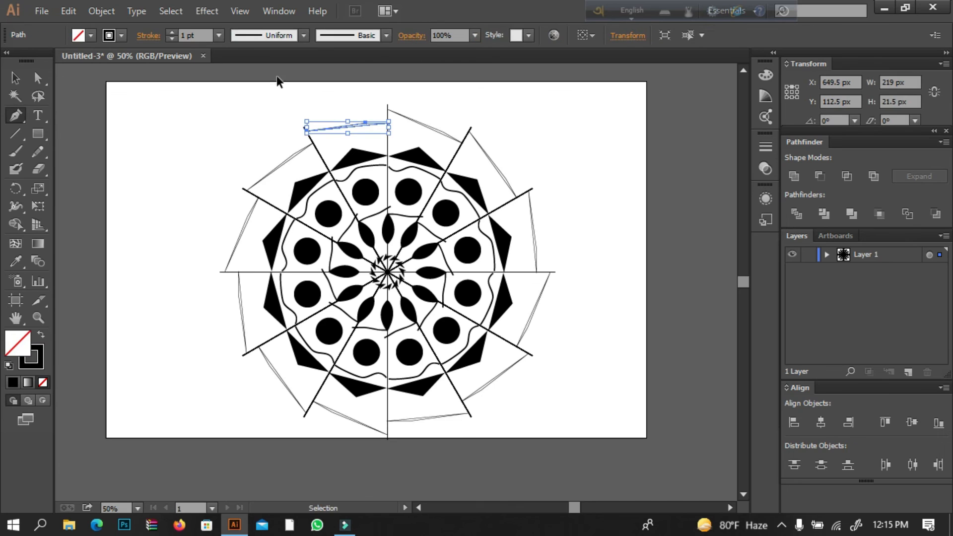
# Undo the thin Pen outline drawn between the outer ends of the upper-left and vertical guide lines.
pyautogui.hotkey('ctrl', 'z')
pyautogui.hotkey('ctrl', 'z')
pyautogui.hotkey('ctrl', 'z')
pyautogui.hotkey('ctrl', 'z')
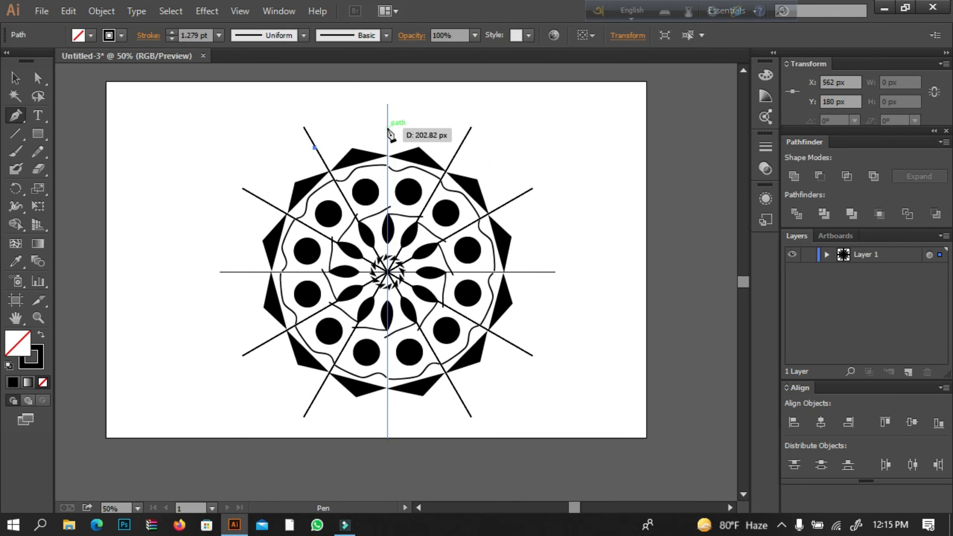
# Draw a closed narrow Pen wedge between the upper-left and vertical guide lines, swap its fill and stroke to make it solid black, and deselect it.
pyautogui.click(388, 128)
pyautogui.moveTo(339, 136); pyautogui.dragTo(316, 148)
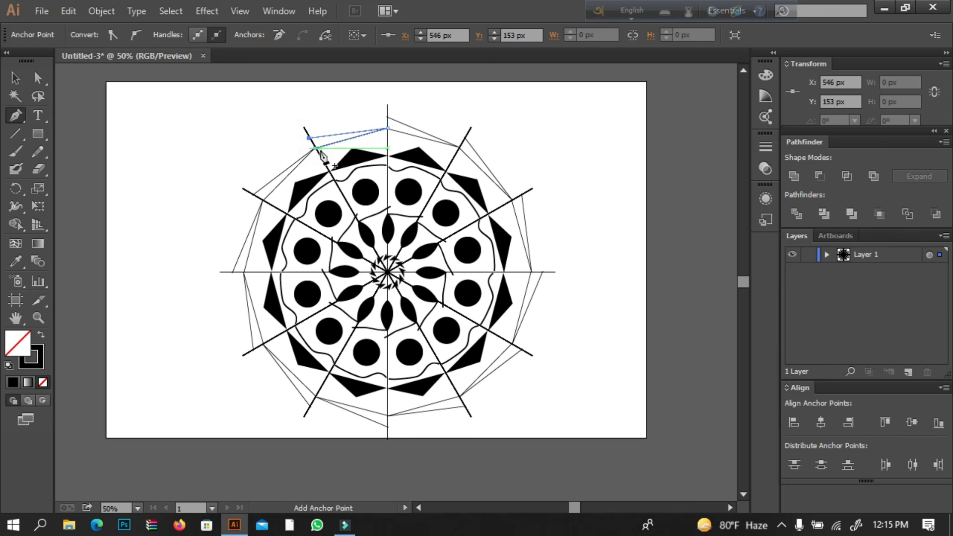
pyautogui.click(42, 333)
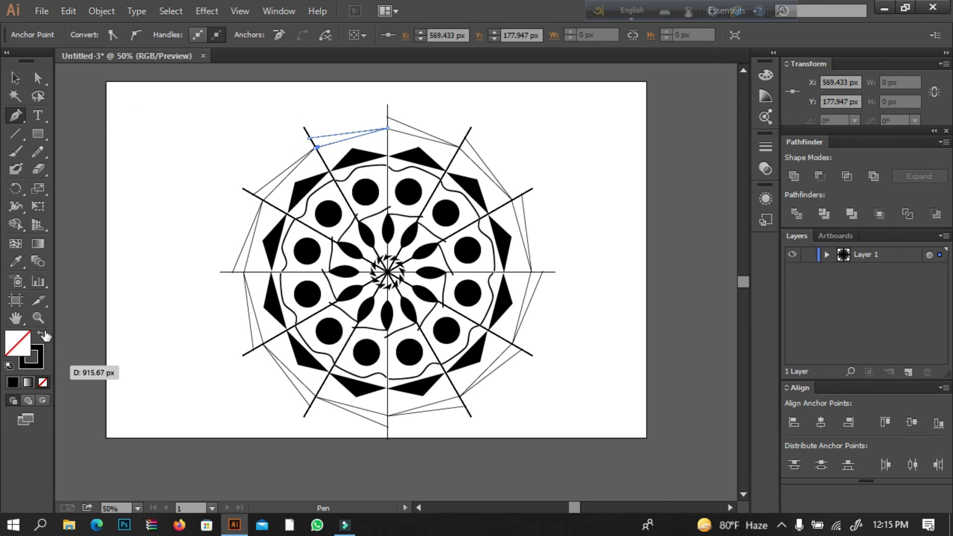
pyautogui.click(13, 82)
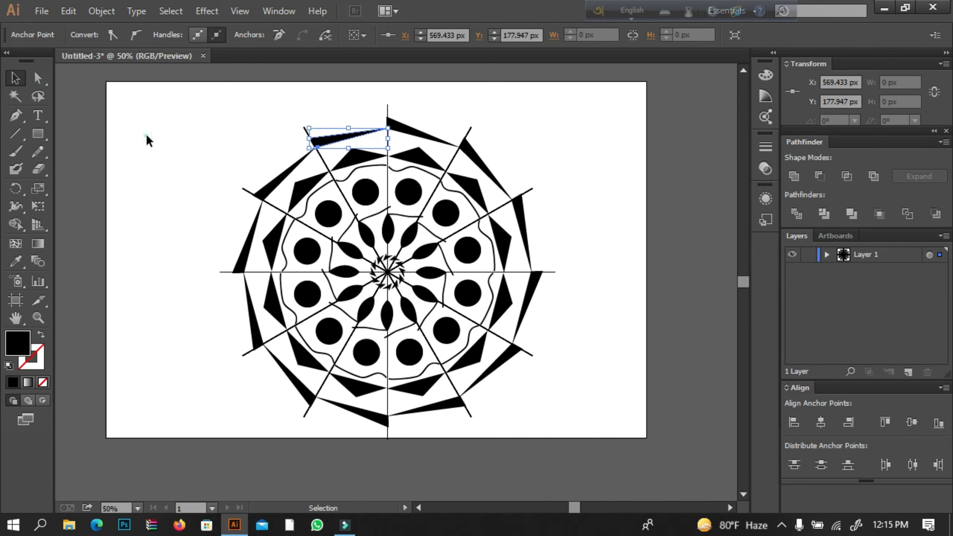
pyautogui.click(146, 138)
pyautogui.click(564, 145)
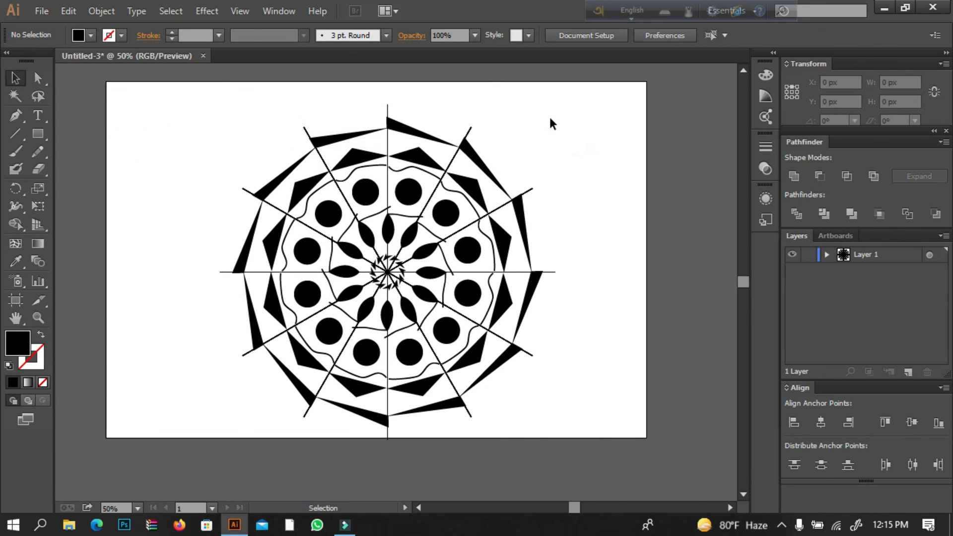
# Expand the contents of Layer 1 and hide the original guide line path at the end of its list.
pyautogui.click(826, 254)
pyautogui.click(939, 292)
pyautogui.moveTo(943, 320); pyautogui.dragTo(942, 342)
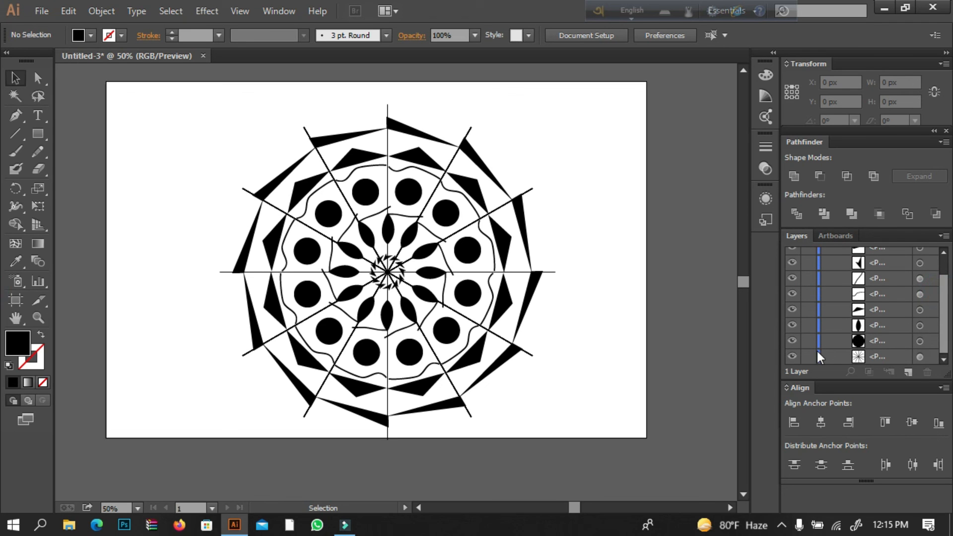
pyautogui.click(791, 357)
pyautogui.click(519, 135)
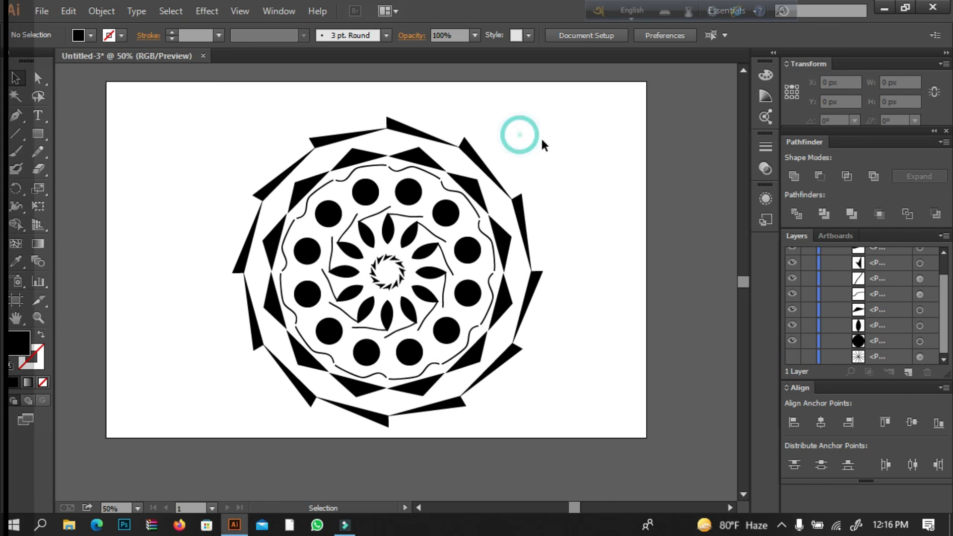